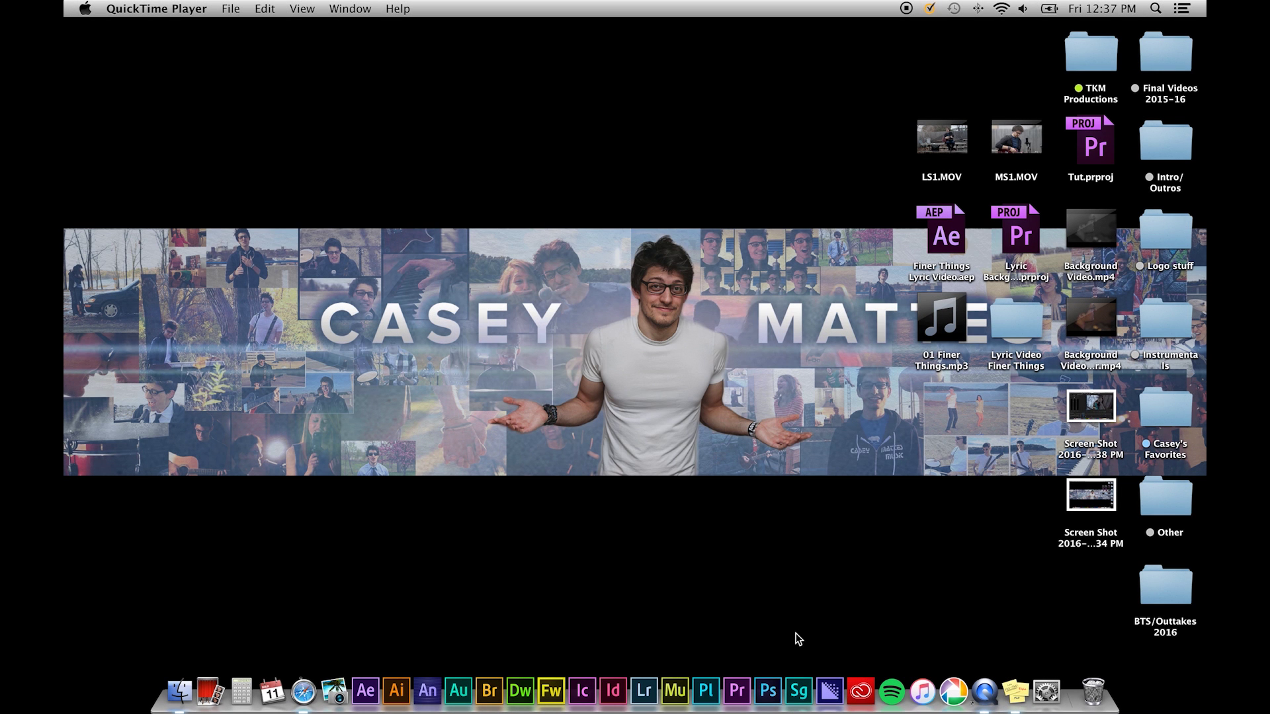
Launch Premiere Pro and create a new project named 'Black Bars' on the desktop
{"action": "left_click", "coordinate": [736, 691]}
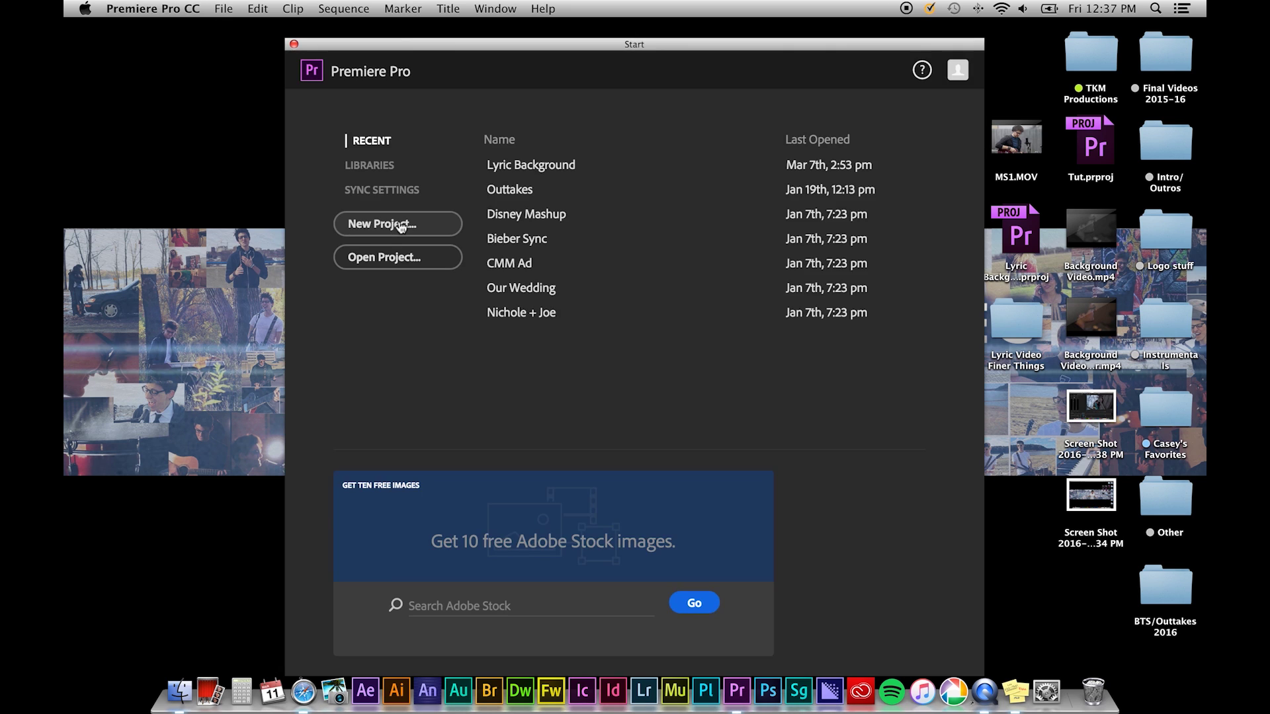
{"action": "left_click", "coordinate": [400, 225]}
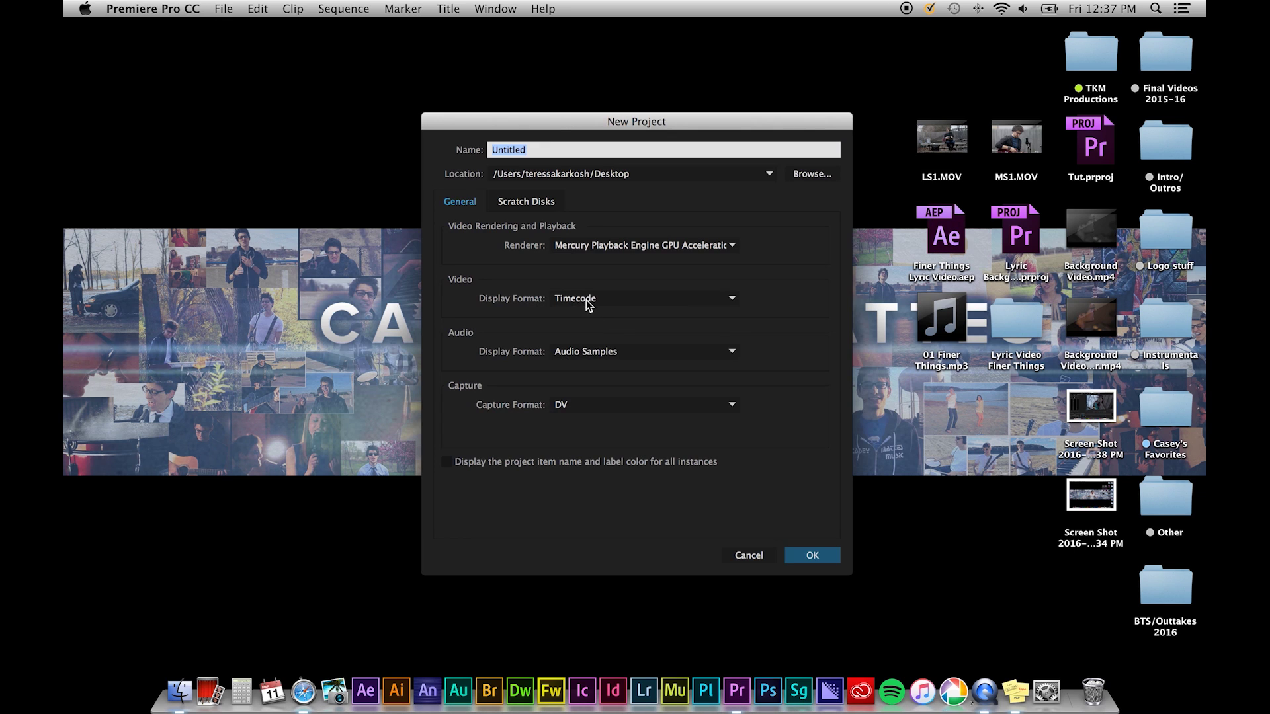
{"action": "type", "text": "Black Bars"}
{"action": "key", "text": "Return"}
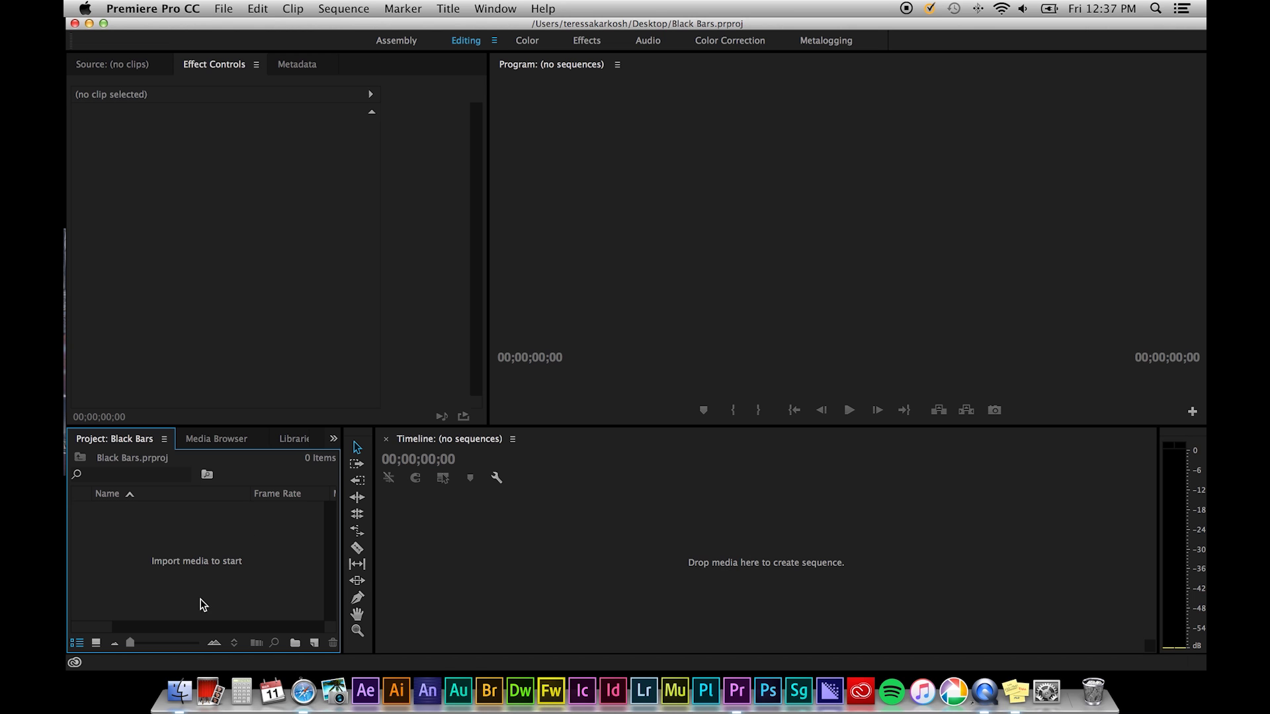
Import LS1.MOV from the desktop and drag it to the timeline to create a sequence
{"action": "double_click", "coordinate": [210, 541]}
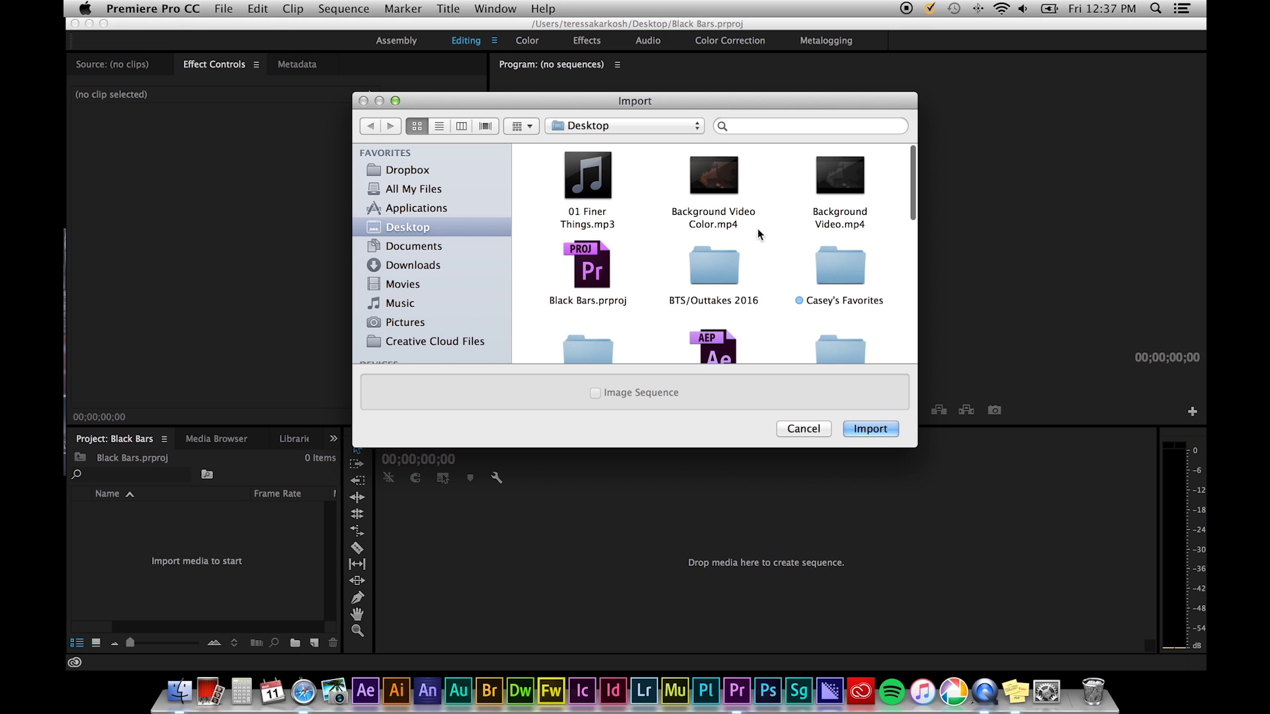
{"action": "scroll", "coordinate": [760, 233], "scroll_direction": "down", "scroll_amount": 5}
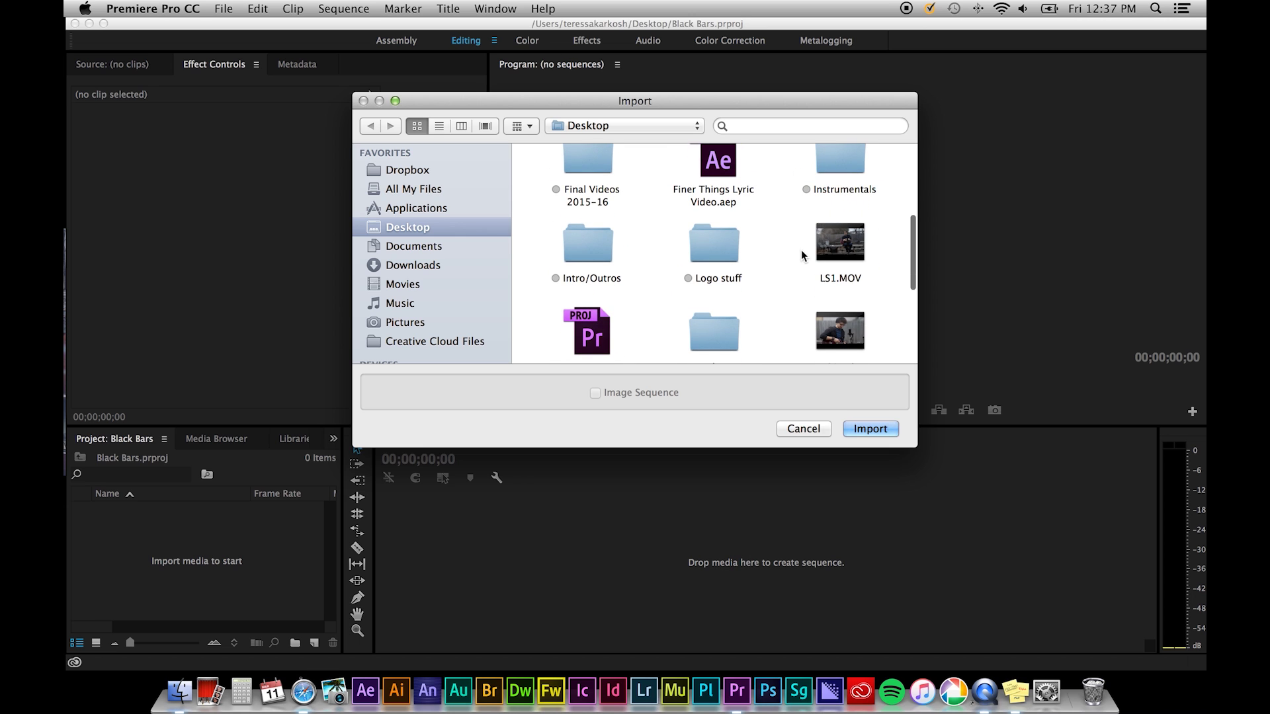
{"action": "left_click", "coordinate": [857, 234]}
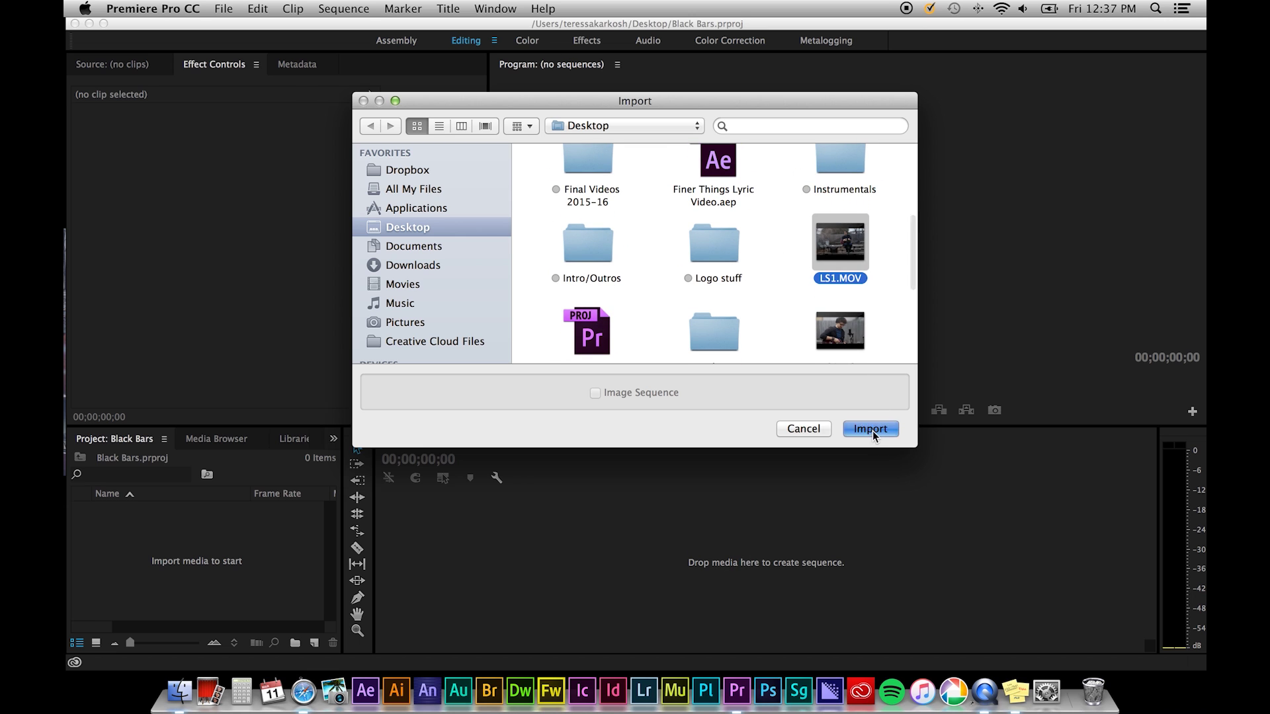
{"action": "left_click", "coordinate": [870, 429]}
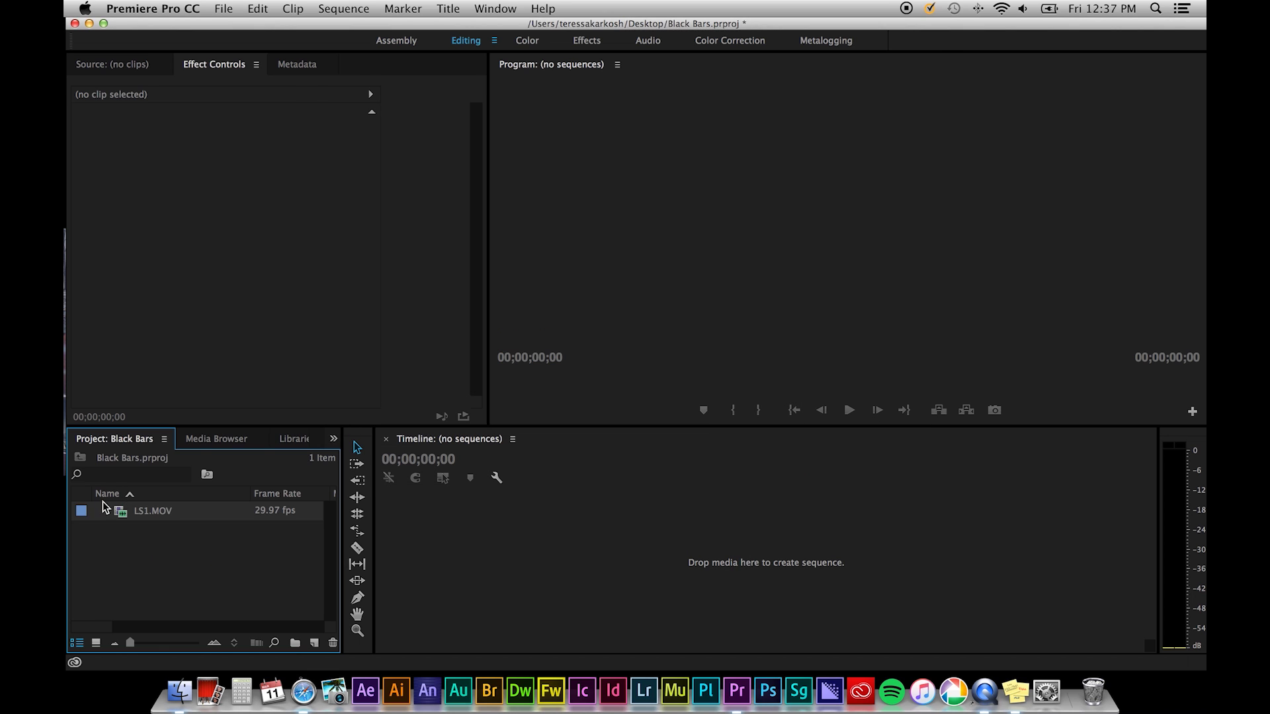
{"action": "left_click_drag", "start_coordinate": [121, 518], "coordinate": [484, 552]}
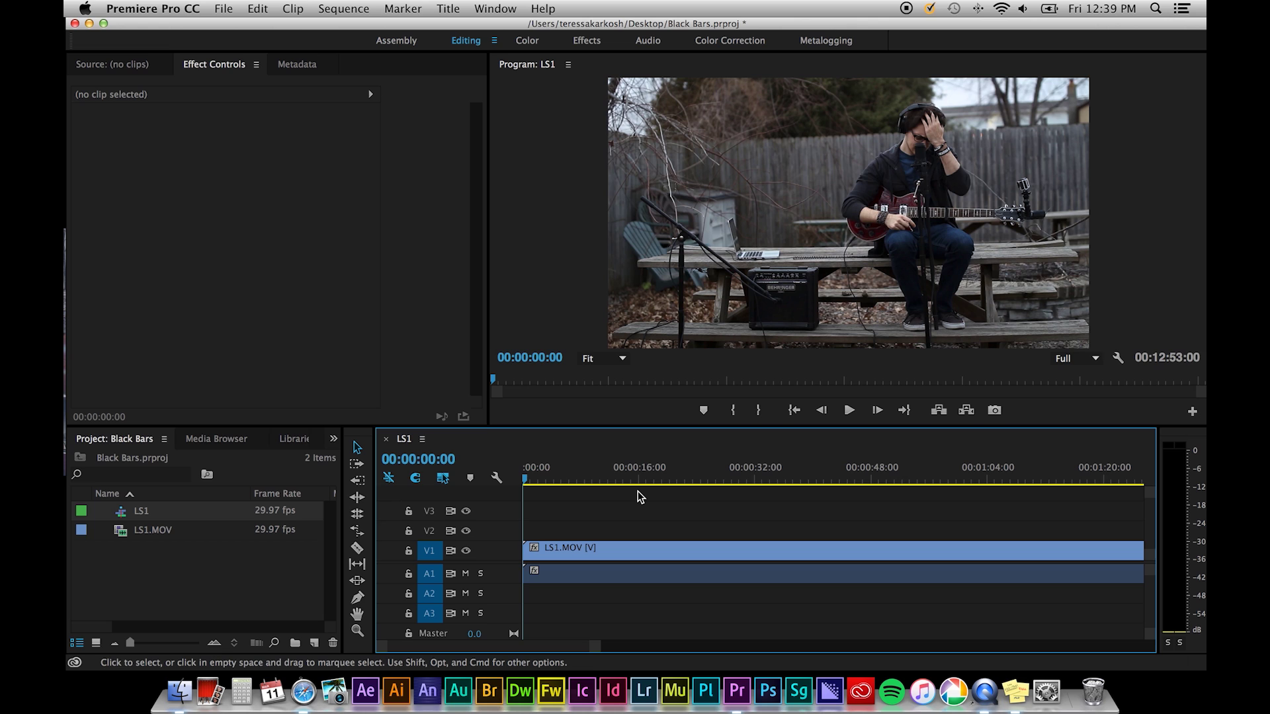
Zoom out to the full 12:53 LS1 clip and preview playback from about 3:01
{"action": "key", "text": "minus"}
{"action": "key", "text": "minus"}
{"action": "key", "text": "minus"}
{"action": "key", "text": "minus"}
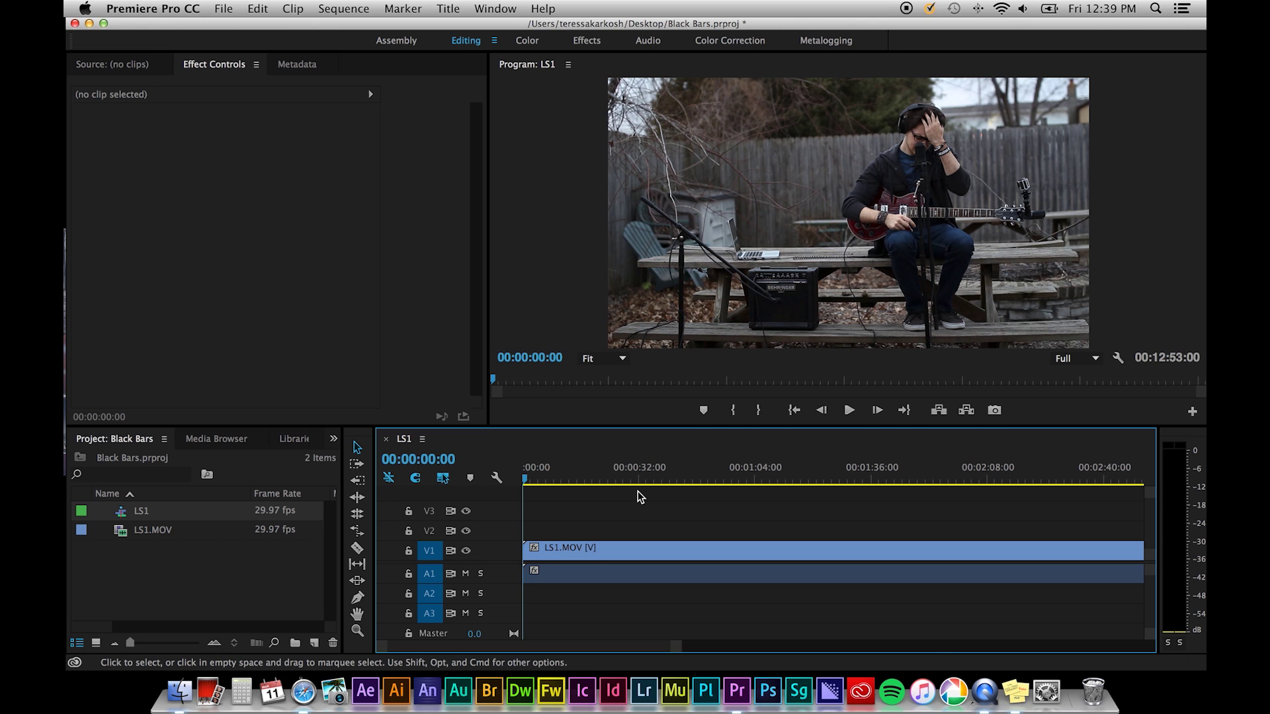
{"action": "left_click", "coordinate": [606, 480]}
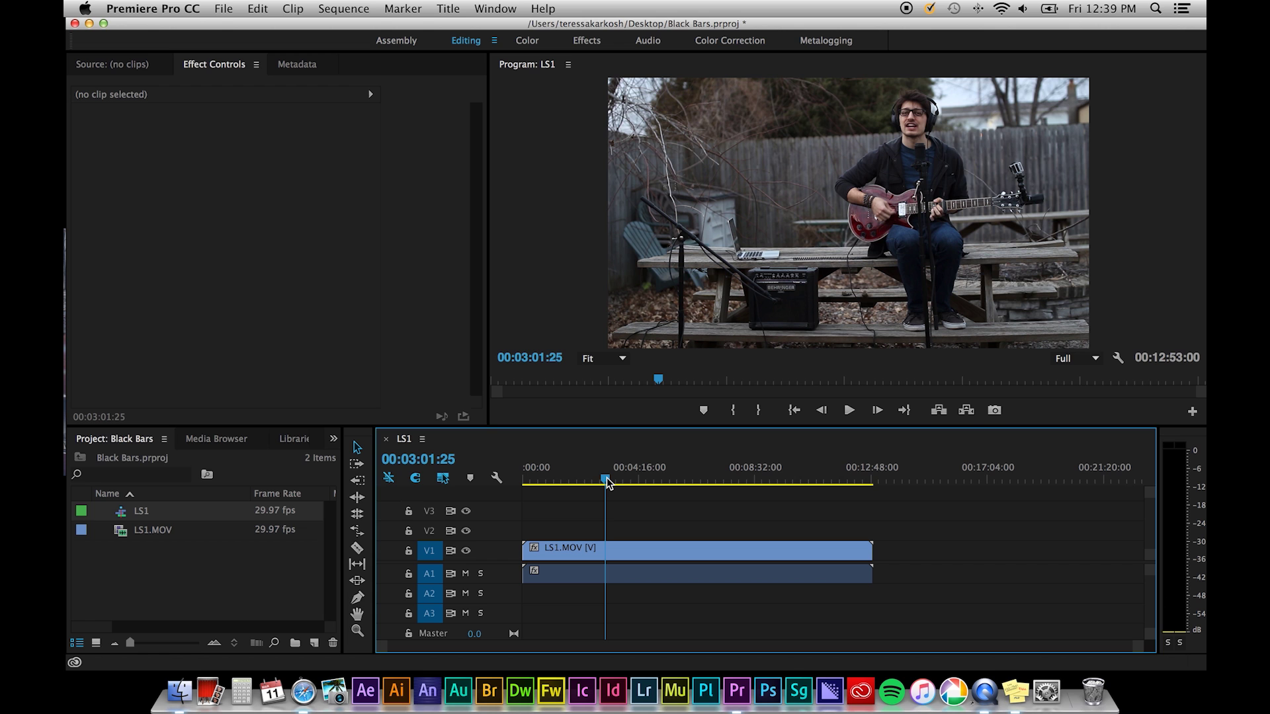
{"action": "key", "text": "space"}
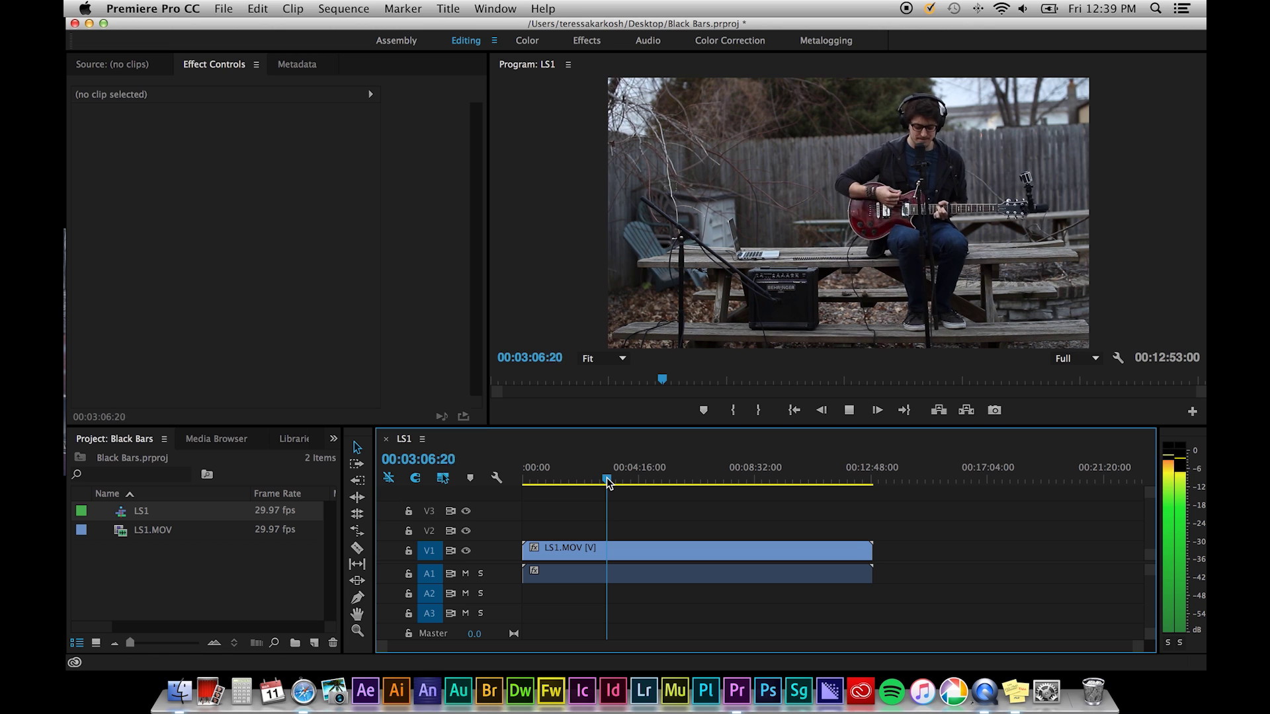
{"action": "key", "text": "space"}
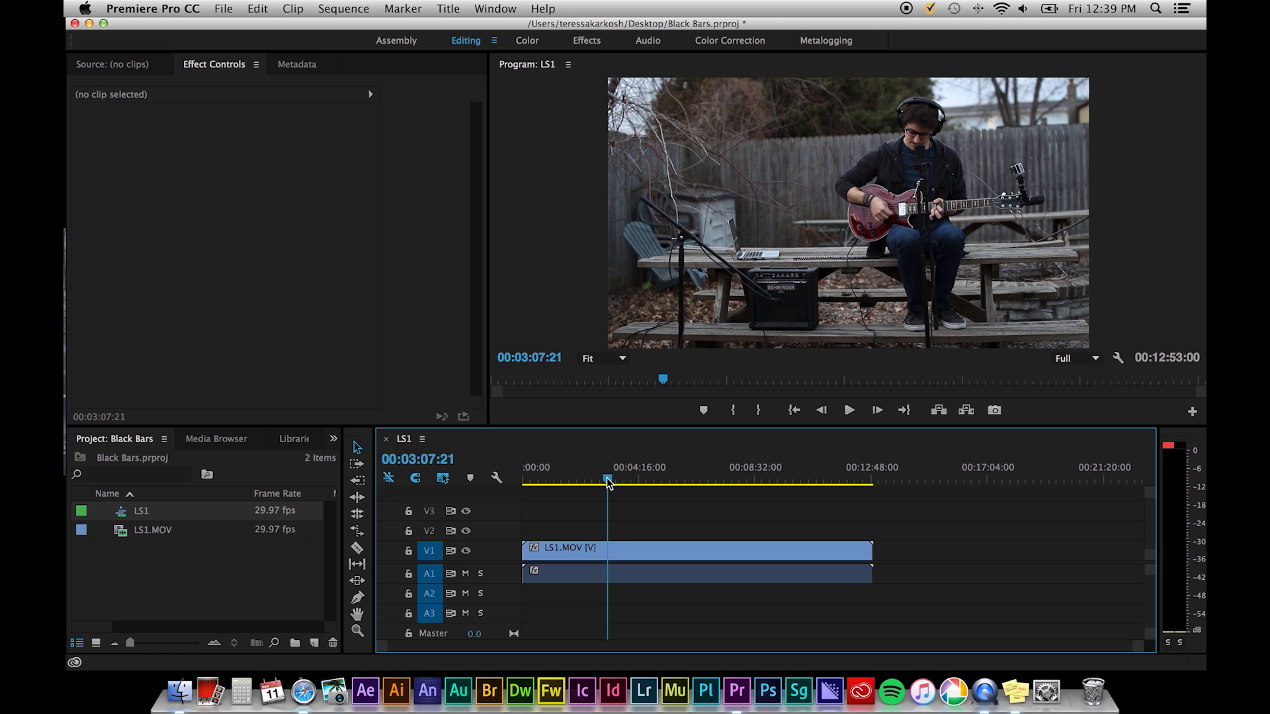
{"action": "left_click", "coordinate": [265, 553]}
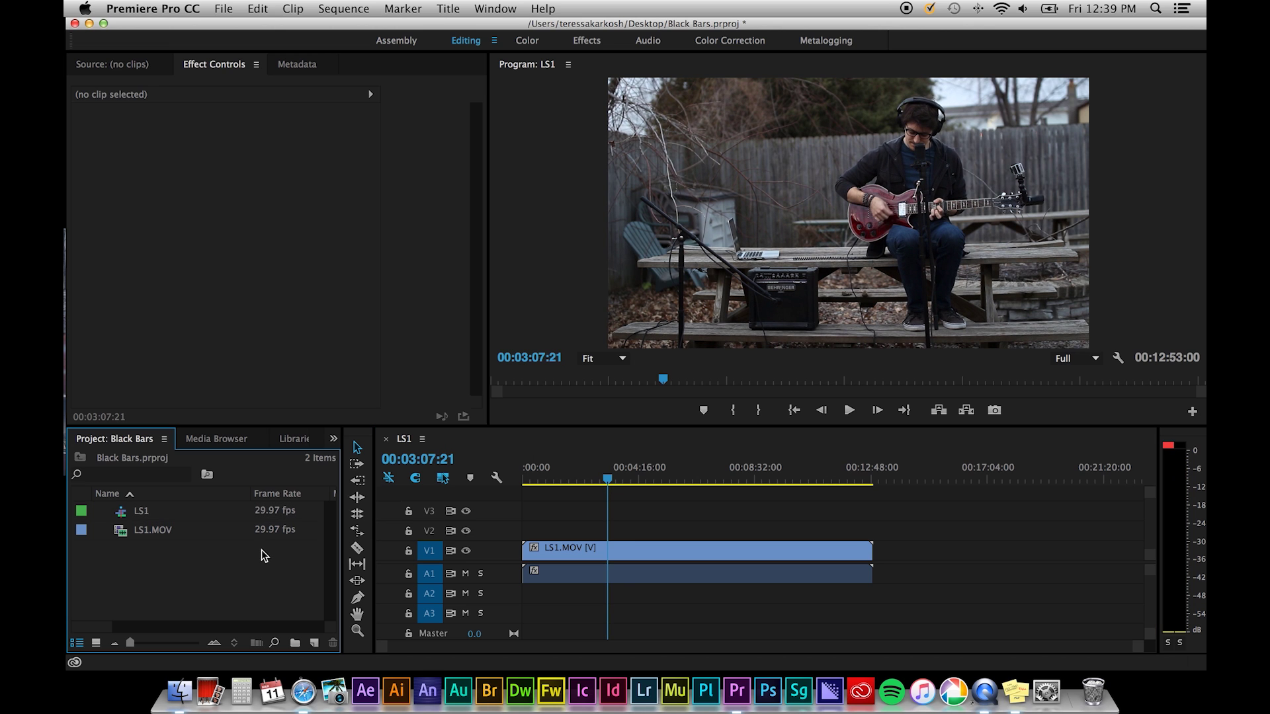
Create a black 1920x1080 colour matte named 'Black Bars' in the project bin
{"action": "left_click", "coordinate": [315, 642]}
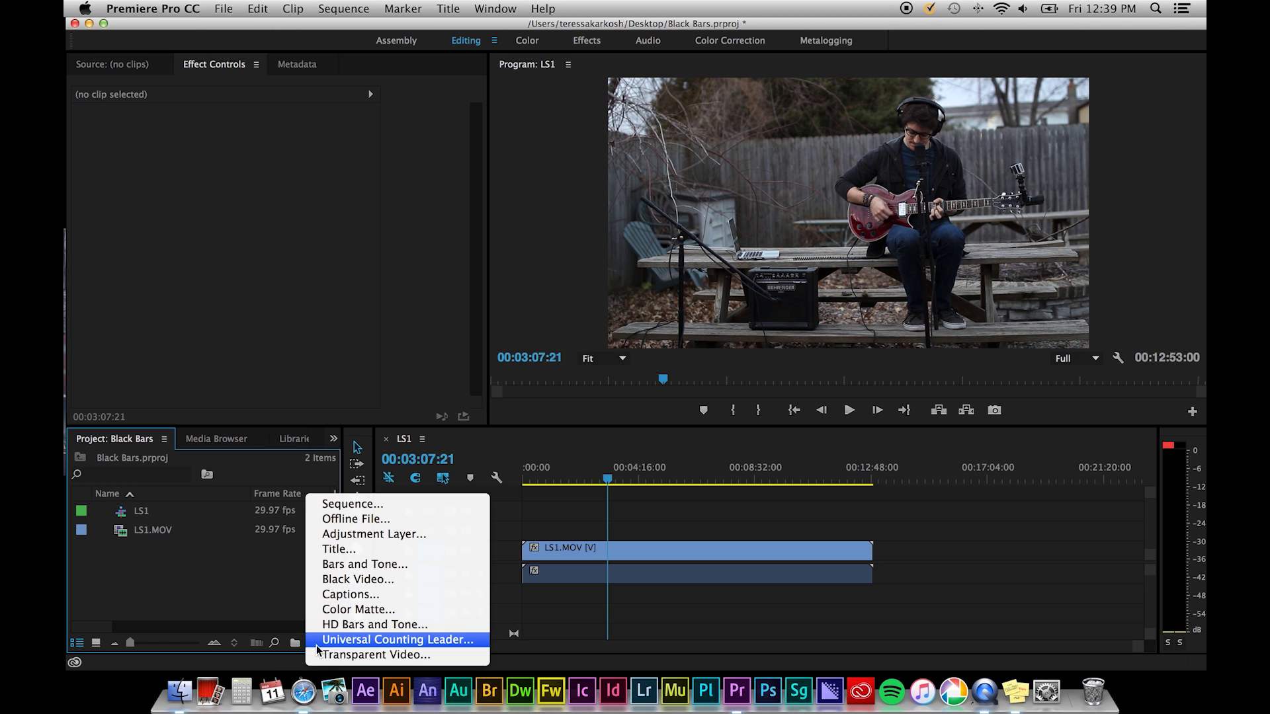
{"action": "left_click", "coordinate": [404, 610]}
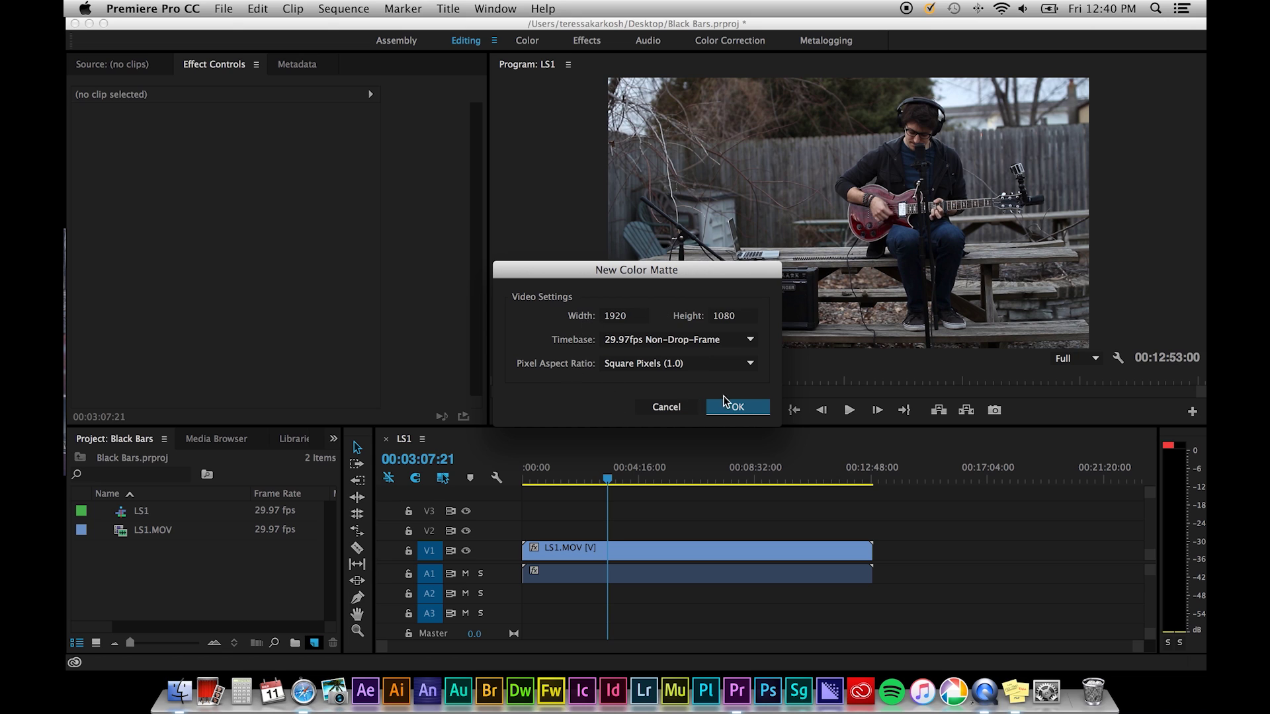
{"action": "left_click", "coordinate": [746, 409]}
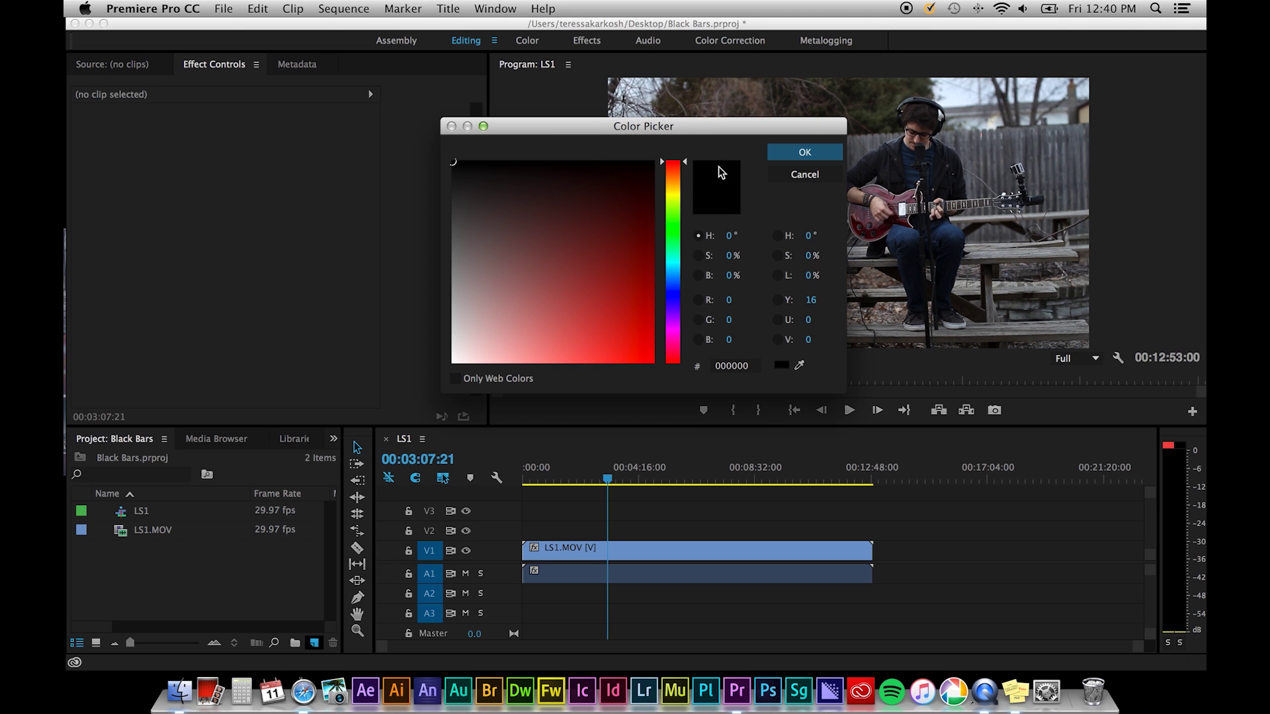
{"action": "left_click", "coordinate": [814, 156]}
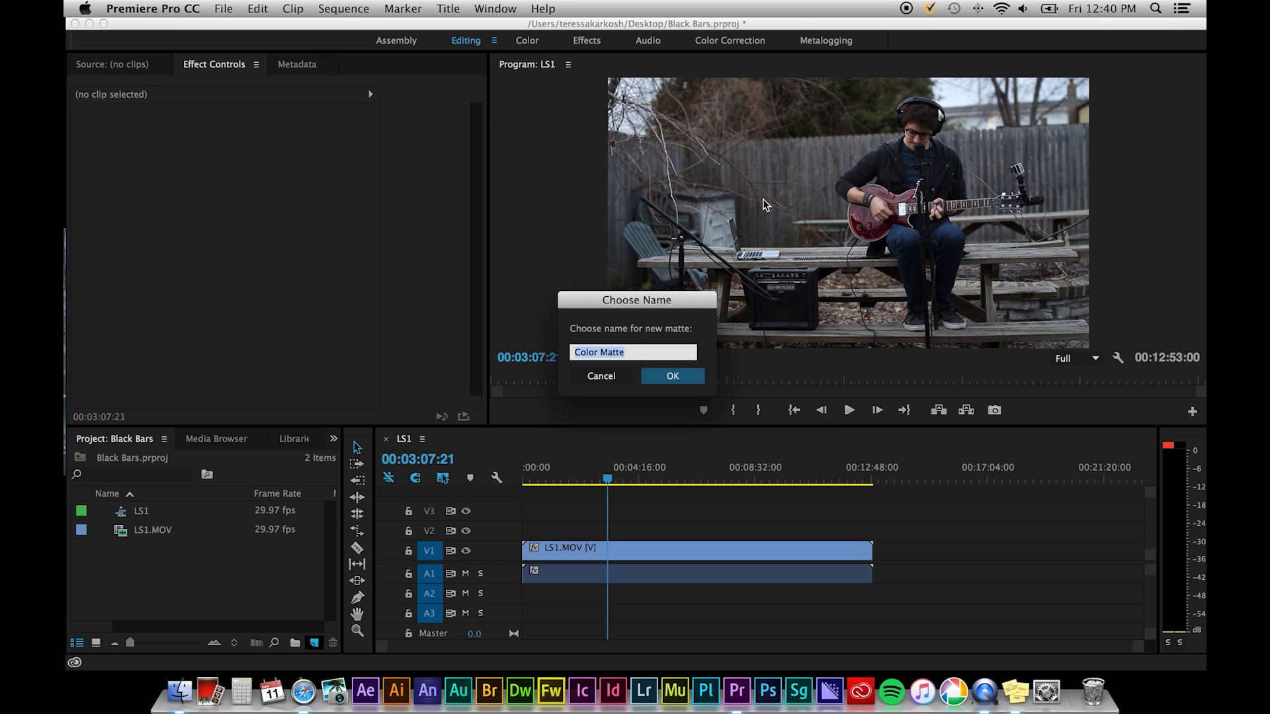
{"action": "type", "text": "Black Bars"}
{"action": "key", "text": "Return"}
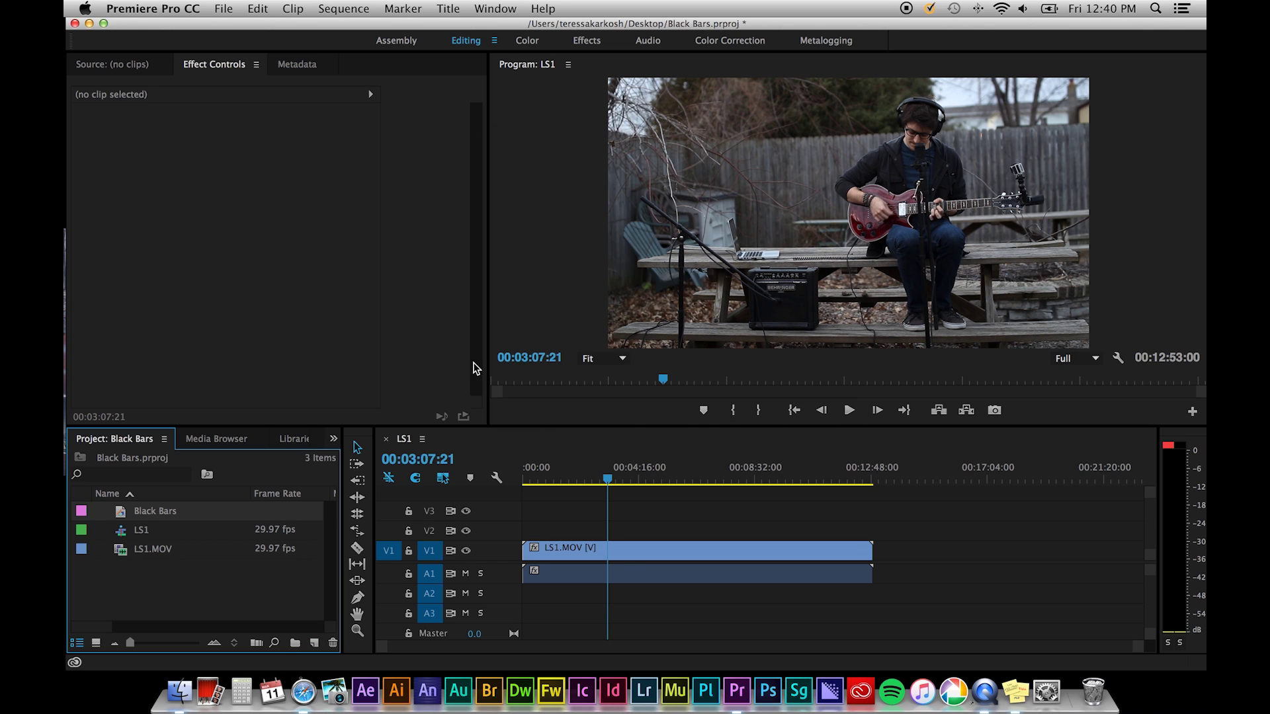
{"action": "key", "text": "Home"}
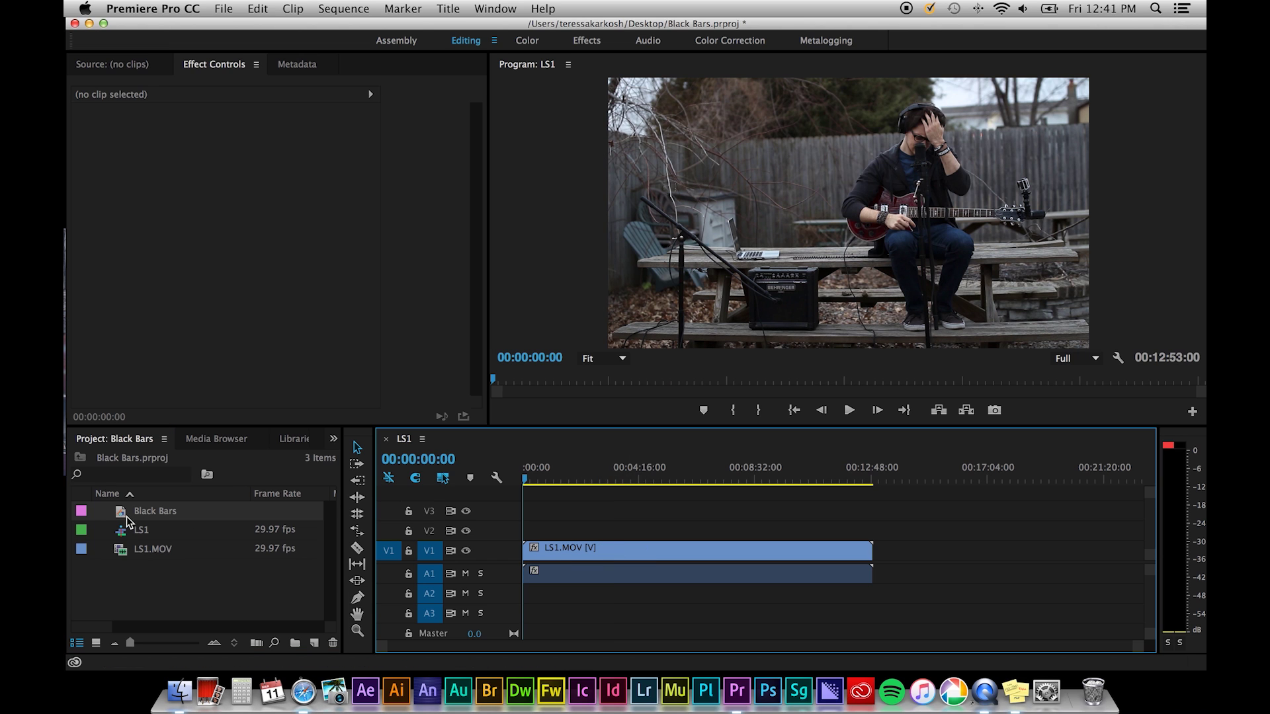
Drop the Black Bars matte onto V2 and stretch it to the end of LS1.MOV
{"action": "left_click_drag", "start_coordinate": [121, 517], "coordinate": [522, 533]}
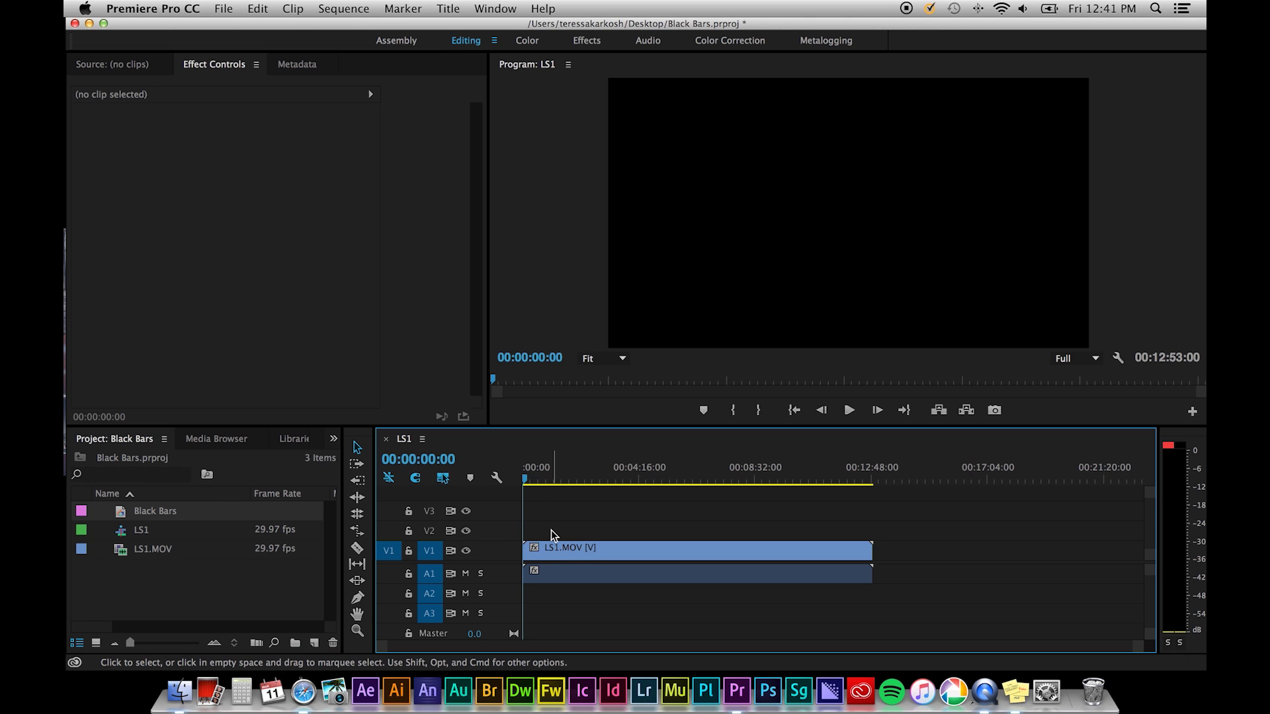
{"action": "key", "text": "backslash"}
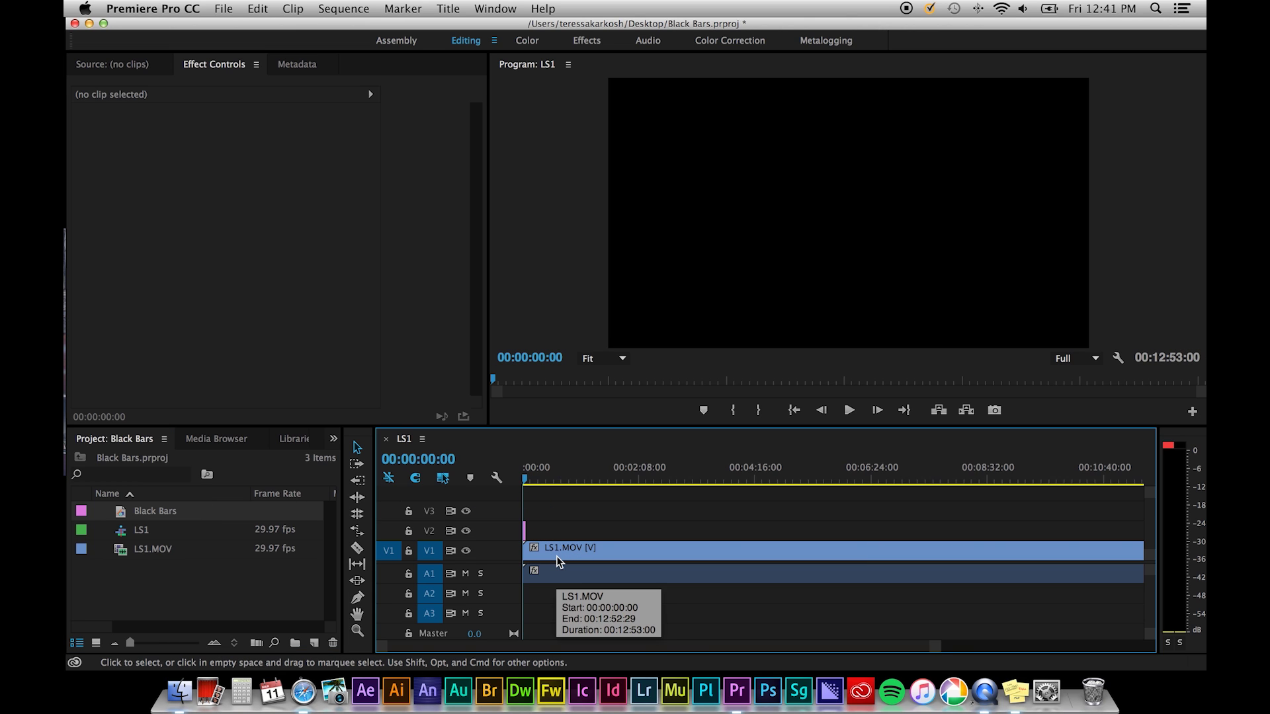
{"action": "key", "text": "equal"}
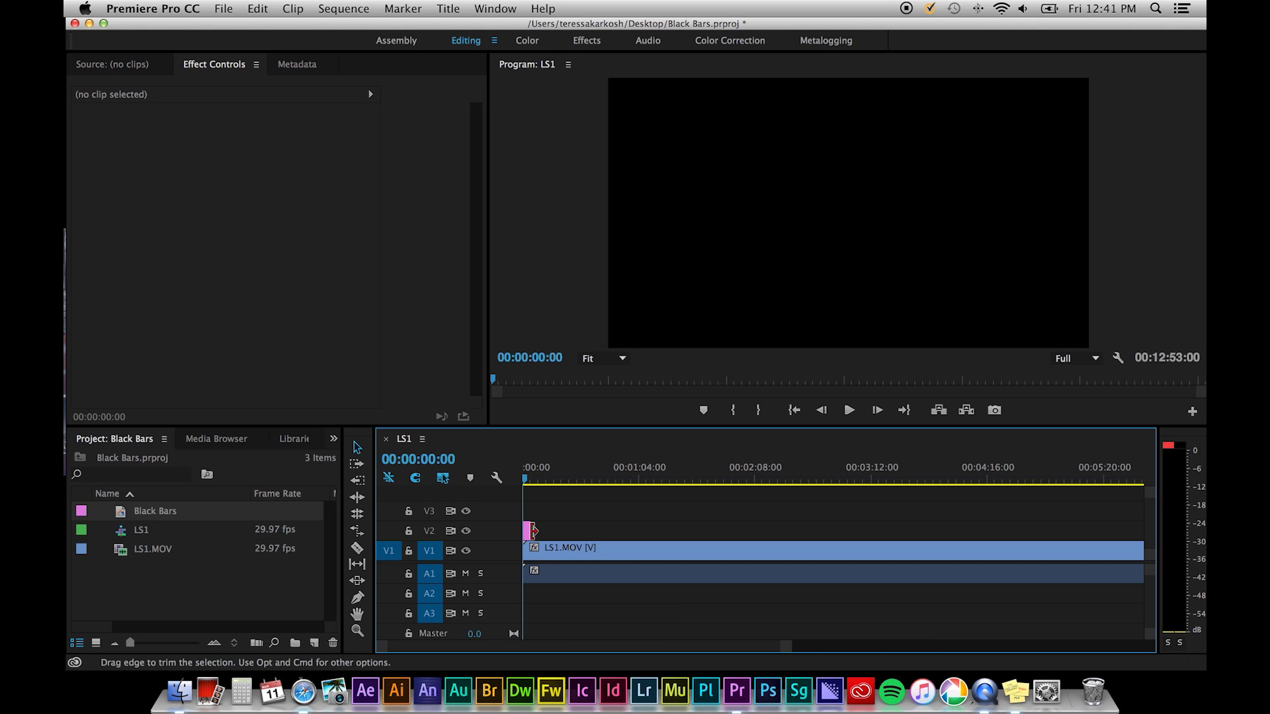
{"action": "left_click_drag", "start_coordinate": [529, 533], "coordinate": [1076, 524]}
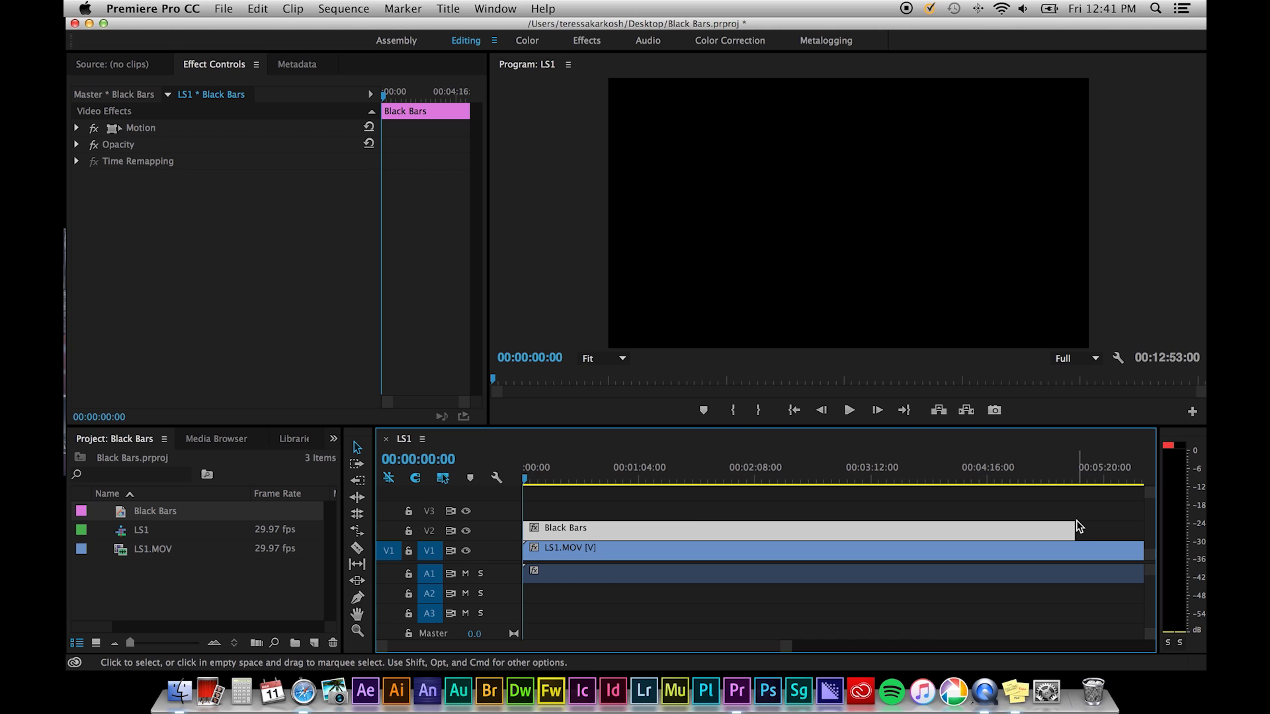
{"action": "key", "text": "minus"}
{"action": "key", "text": "minus"}
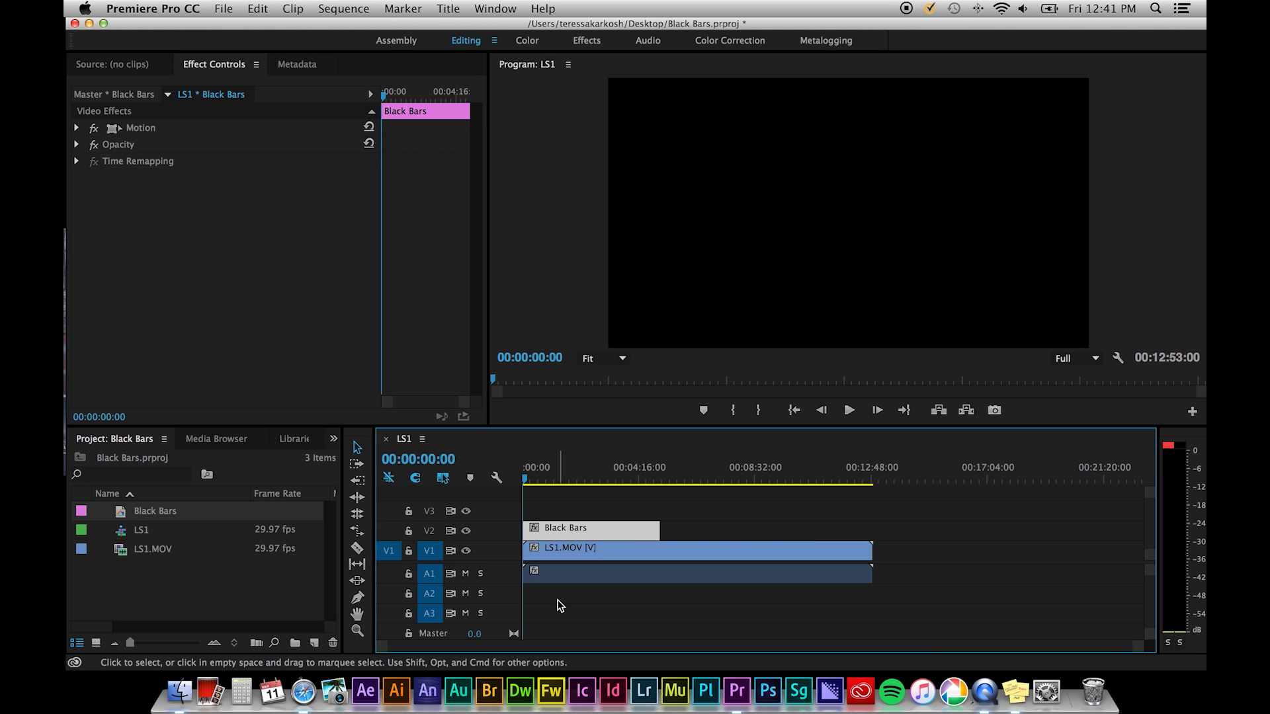
{"action": "left_click_drag", "start_coordinate": [659, 529], "coordinate": [872, 528]}
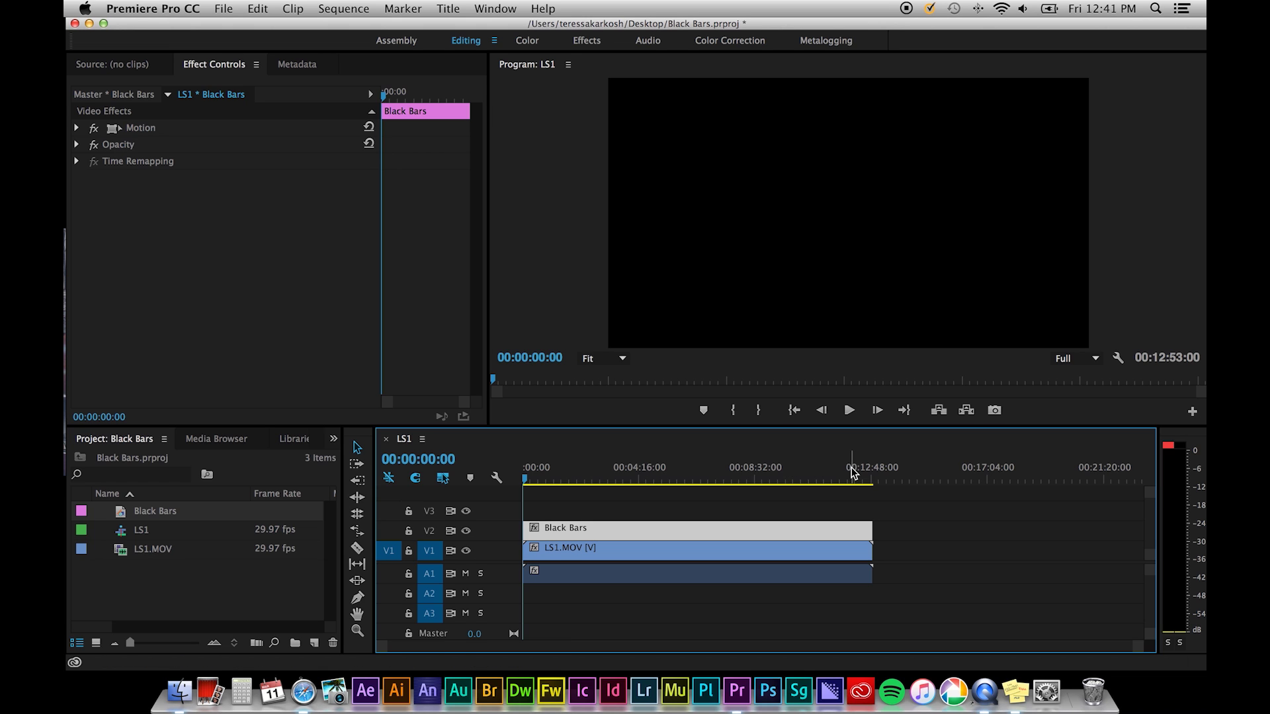
Switch the Project panel over to the Effects panel, ready to search
{"action": "left_click", "coordinate": [334, 440]}
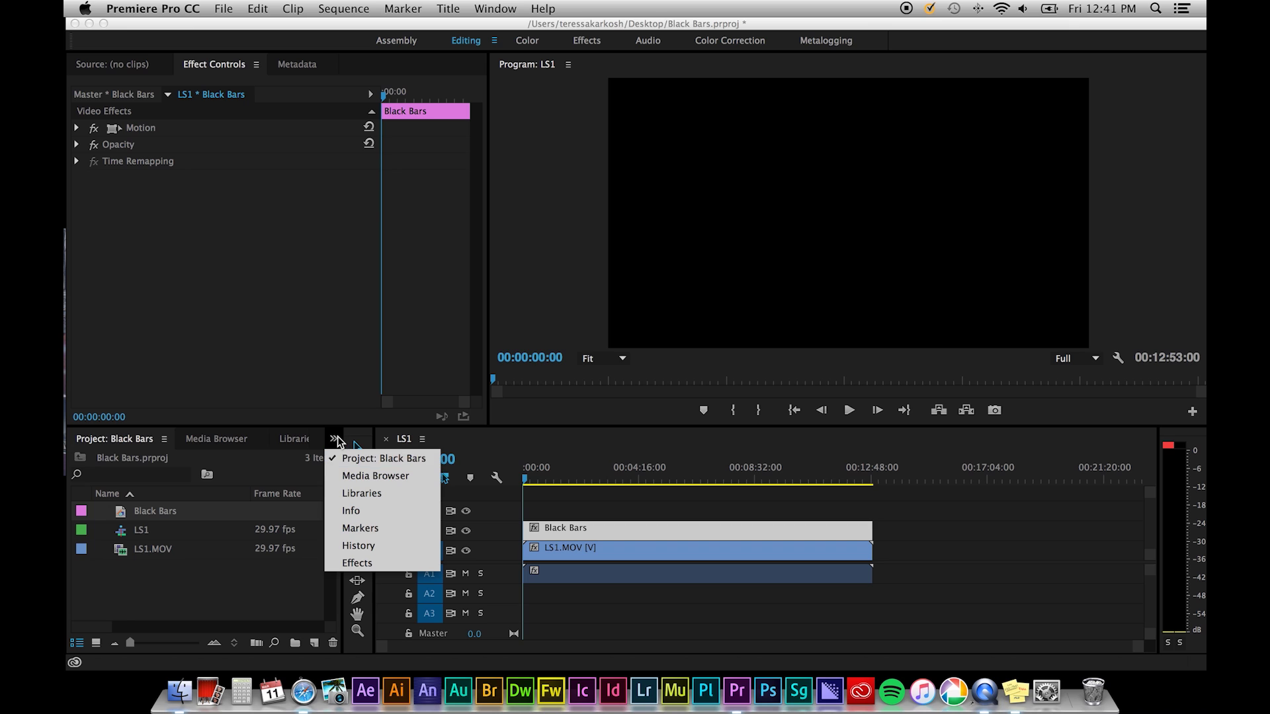
{"action": "left_click", "coordinate": [357, 563]}
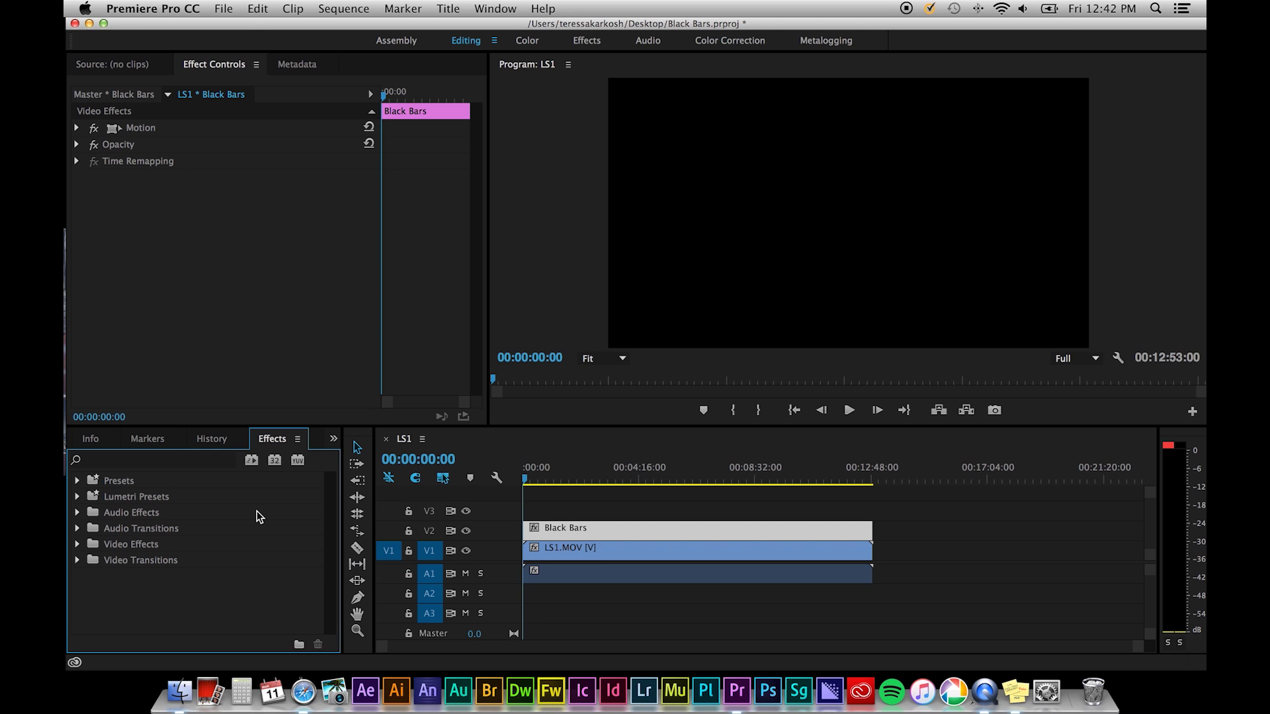
{"action": "left_click", "coordinate": [210, 463]}
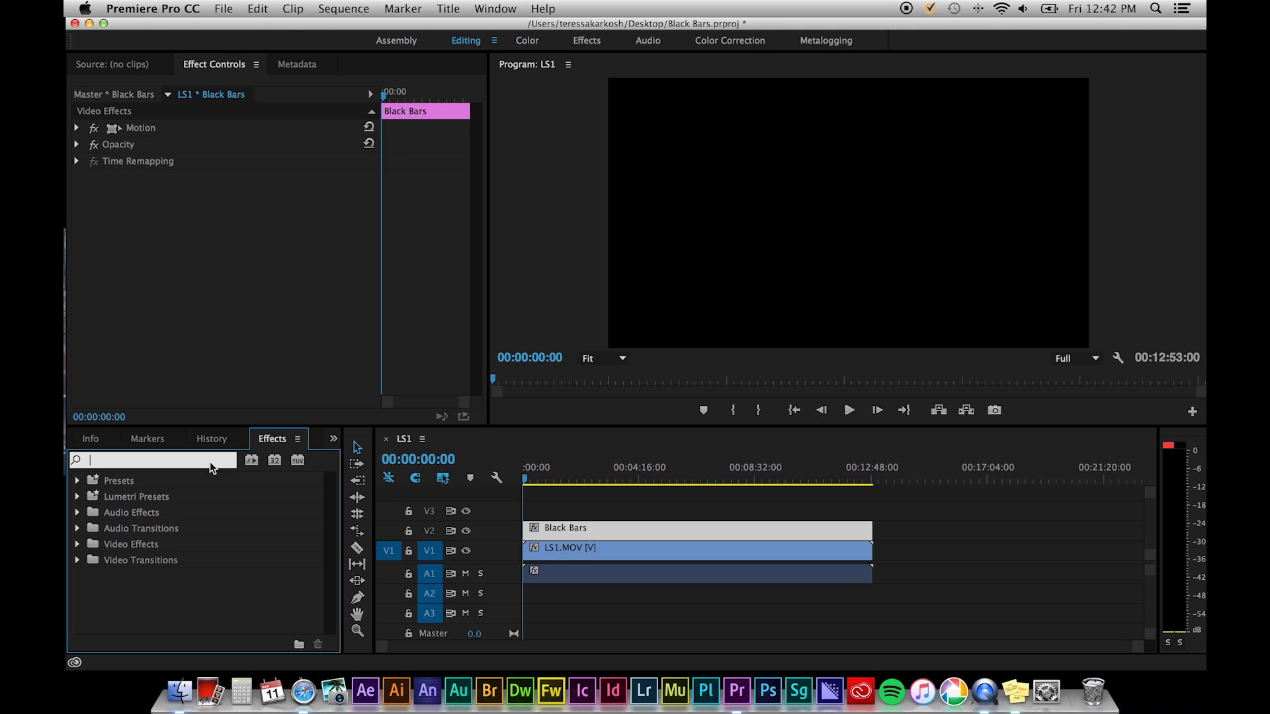
Apply the Crop effect to the Black Bars matte with Bottom set to 90%
{"action": "type", "text": "crop"}
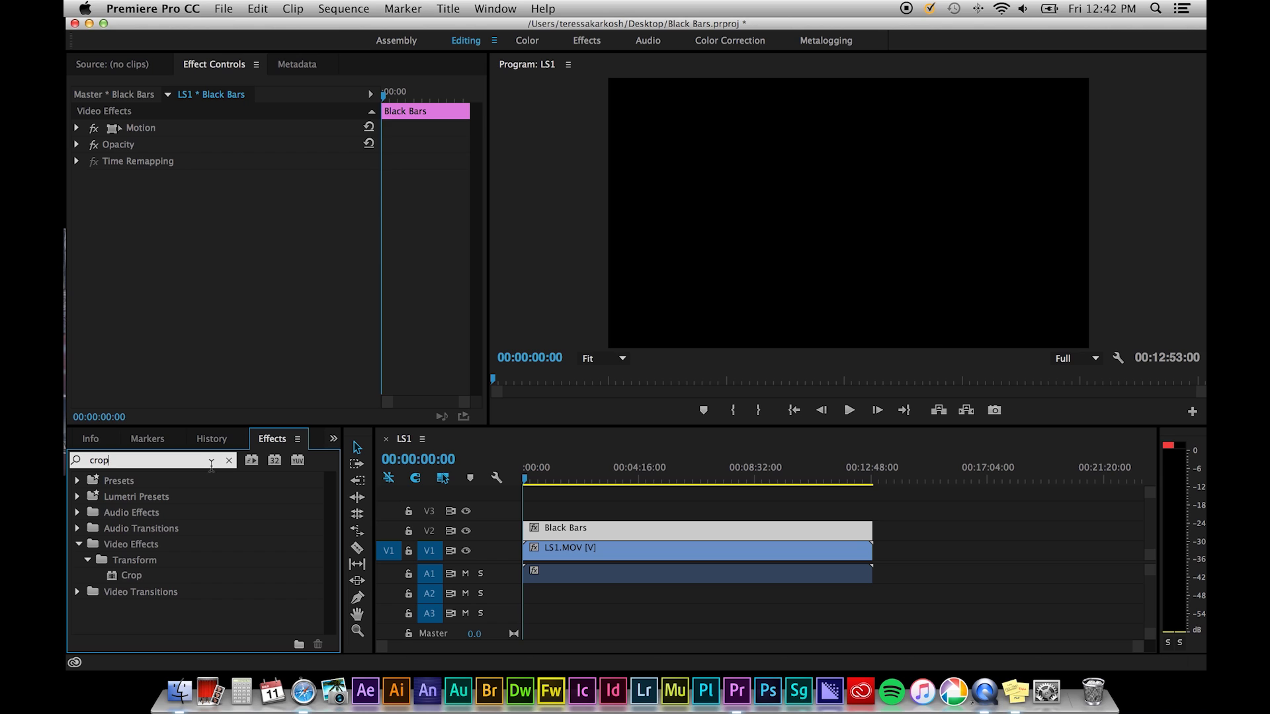
{"action": "left_click", "coordinate": [111, 579]}
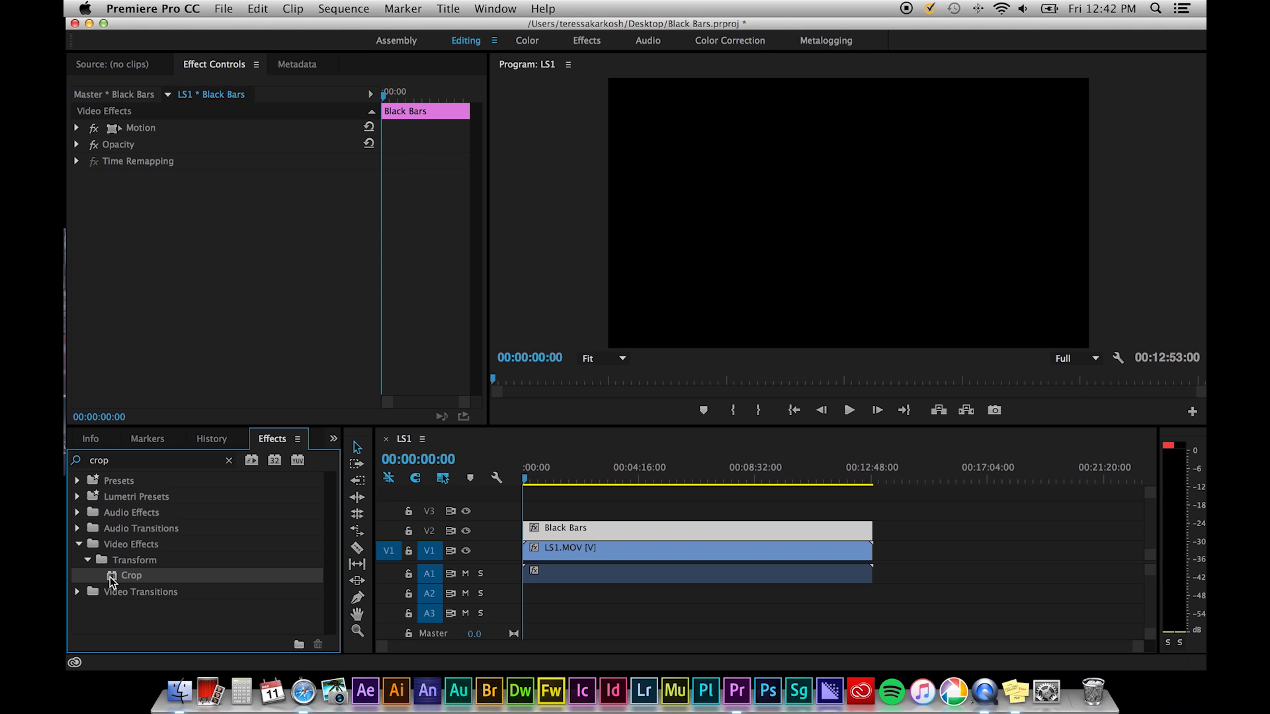
{"action": "left_click_drag", "start_coordinate": [111, 580], "coordinate": [194, 278]}
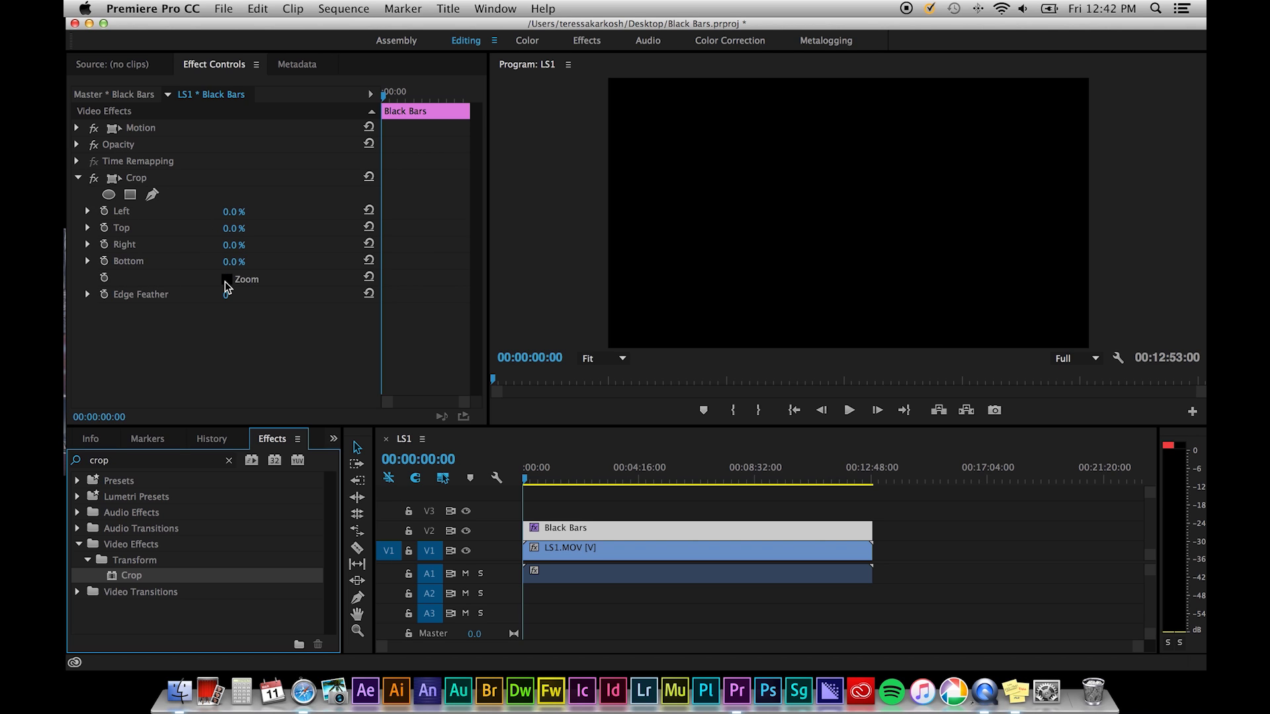
{"action": "left_click", "coordinate": [244, 256]}
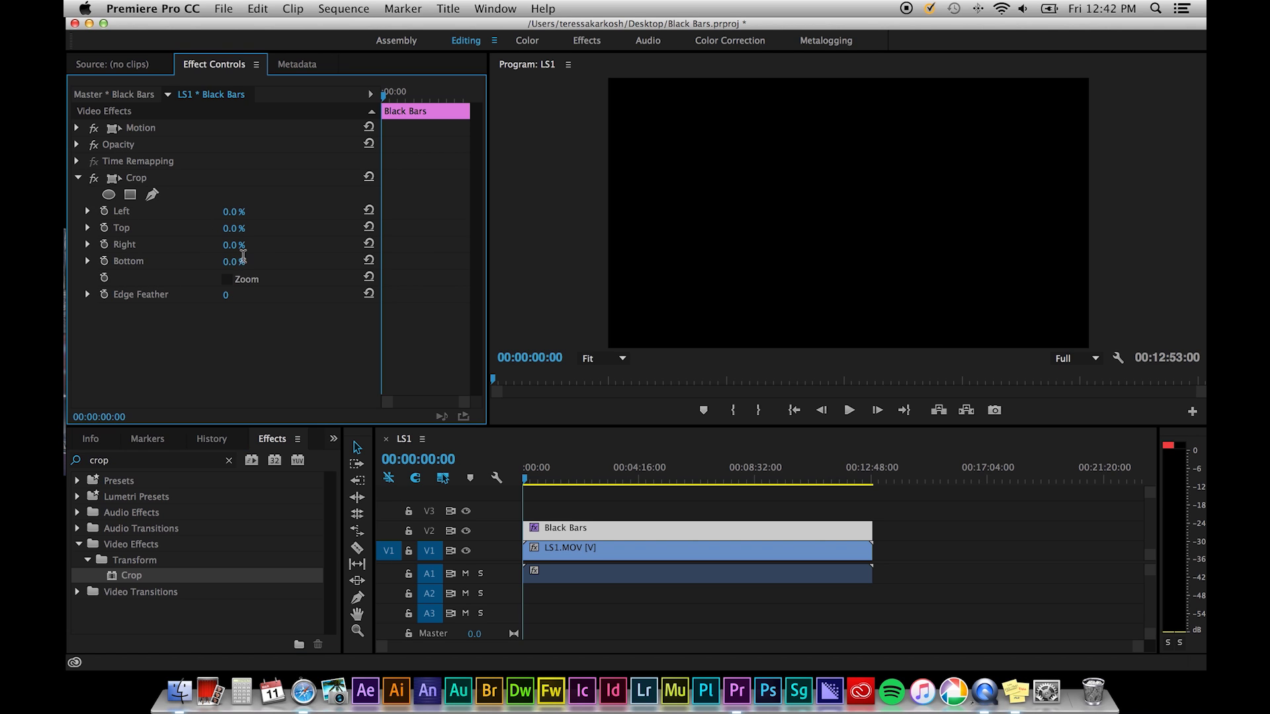
{"action": "left_click", "coordinate": [243, 256]}
{"action": "type", "text": "90"}
{"action": "key", "text": "Return"}
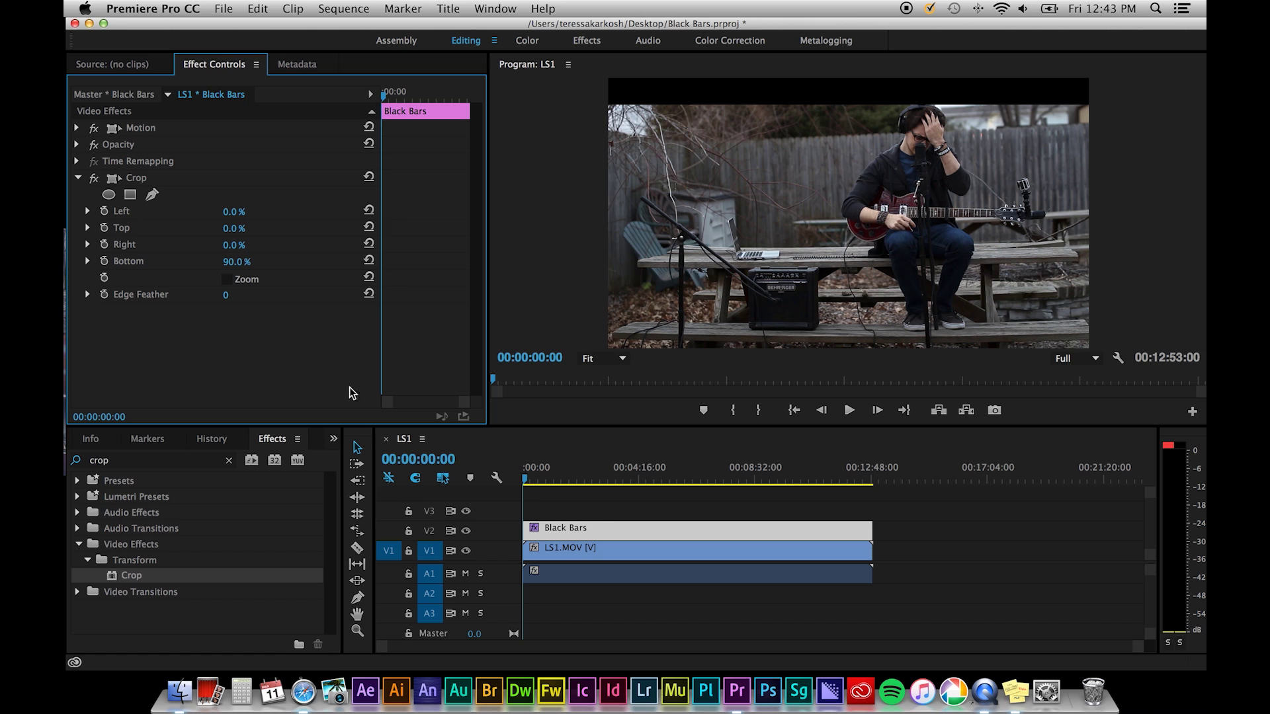
Duplicate the Black Bars clip from V2 onto track V3
{"action": "left_click", "coordinate": [635, 512]}
{"action": "left_click", "coordinate": [606, 527]}
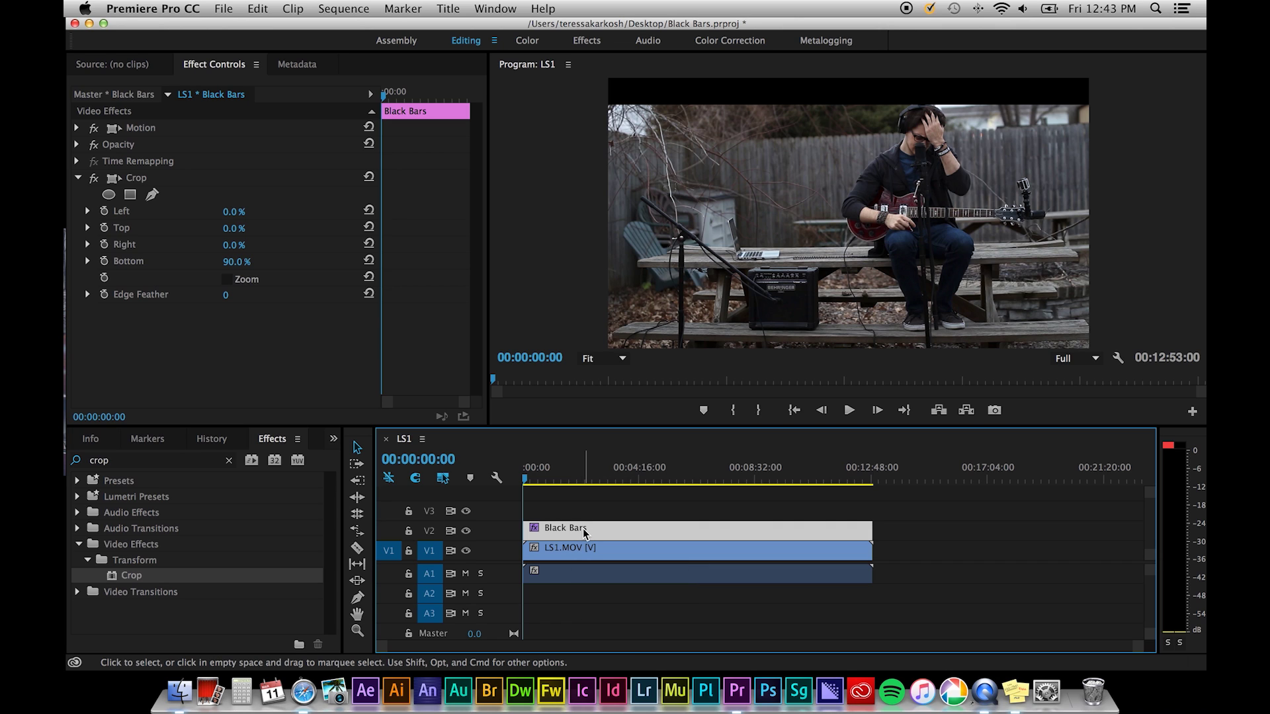
{"action": "left_click_drag", "start_coordinate": [585, 533], "coordinate": [585, 522]}
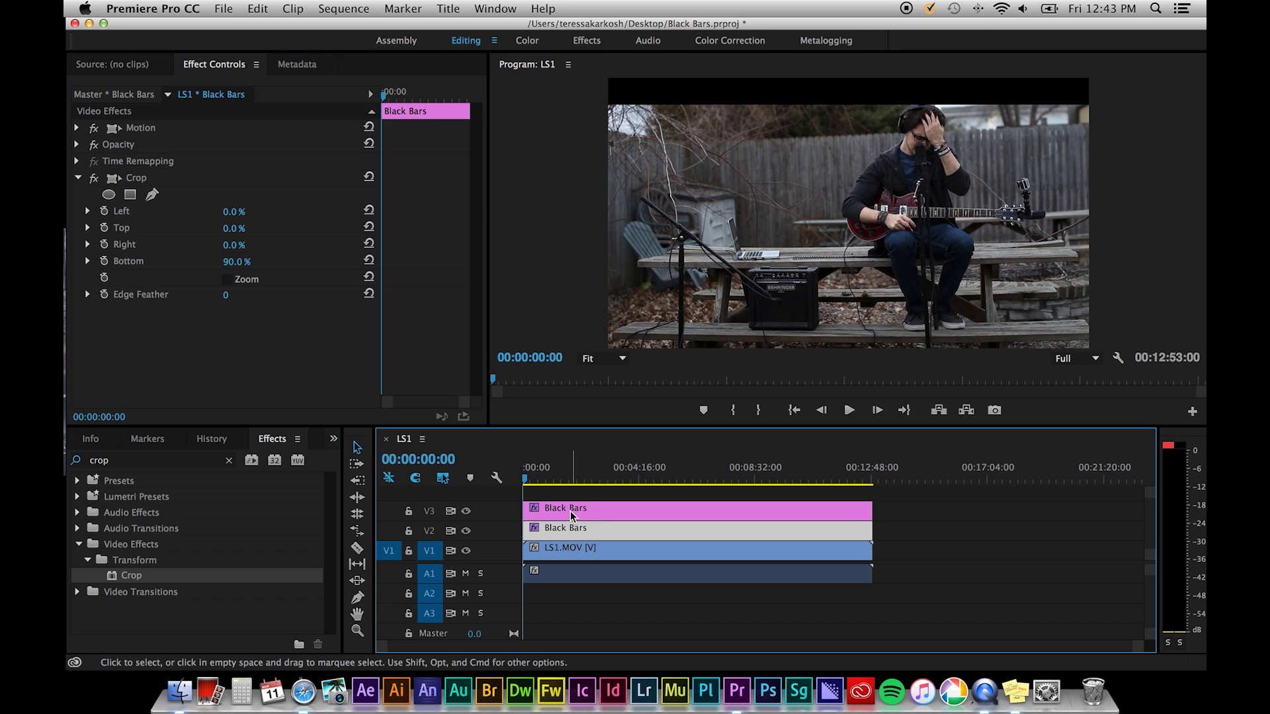
{"action": "left_click", "coordinate": [570, 511]}
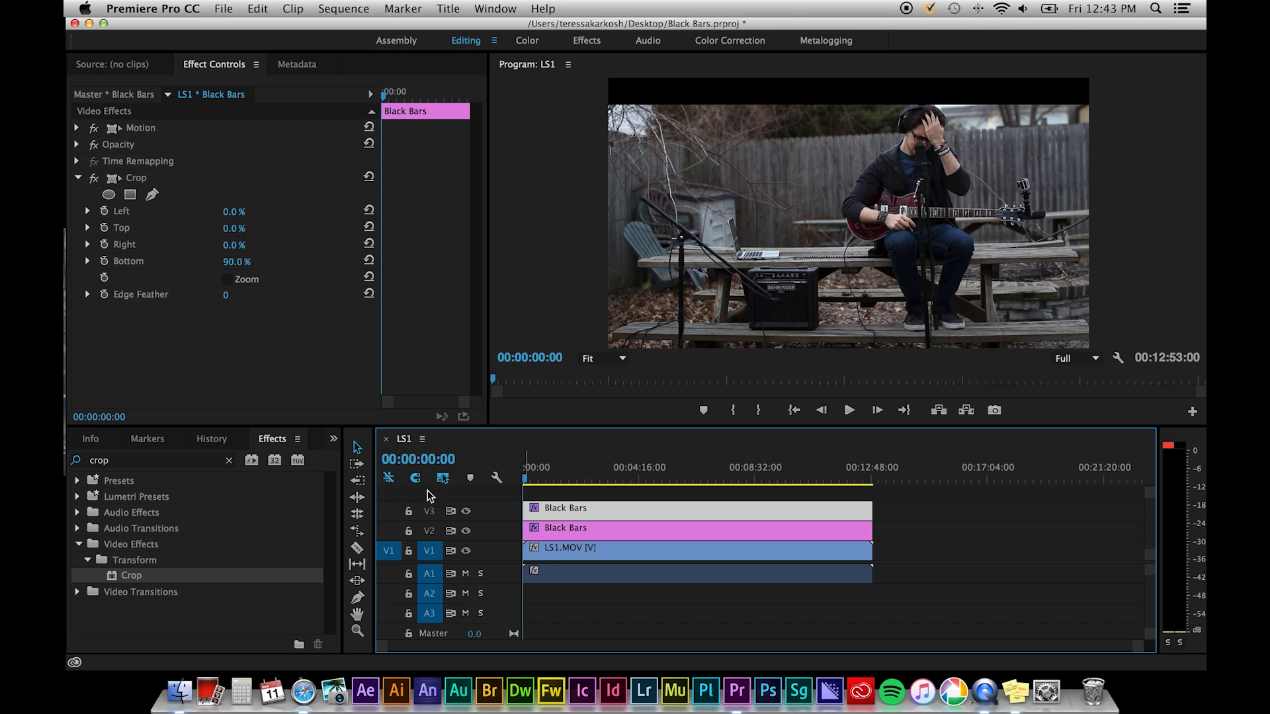
Set the V3 copy's Crop Bottom to 0% and Crop Top to 90%, previewing at 00:02:30:11
{"action": "left_click", "coordinate": [235, 262]}
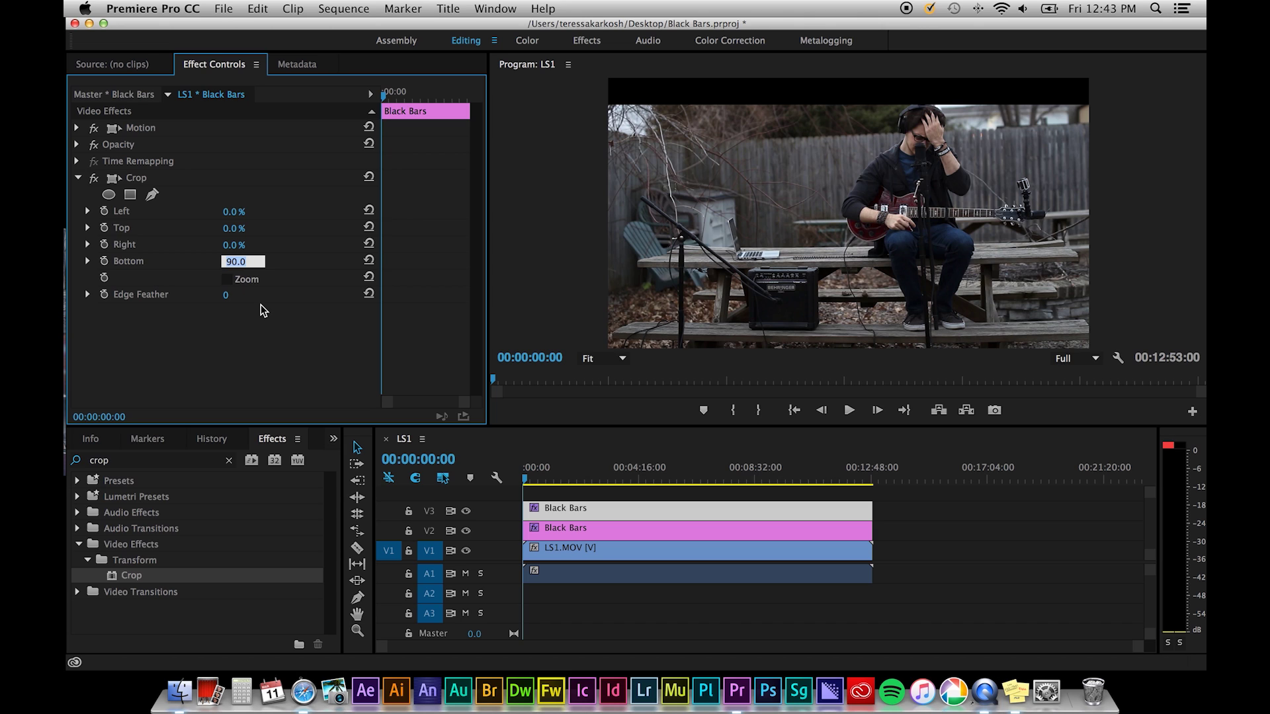
{"action": "type", "text": "0"}
{"action": "key", "text": "Return"}
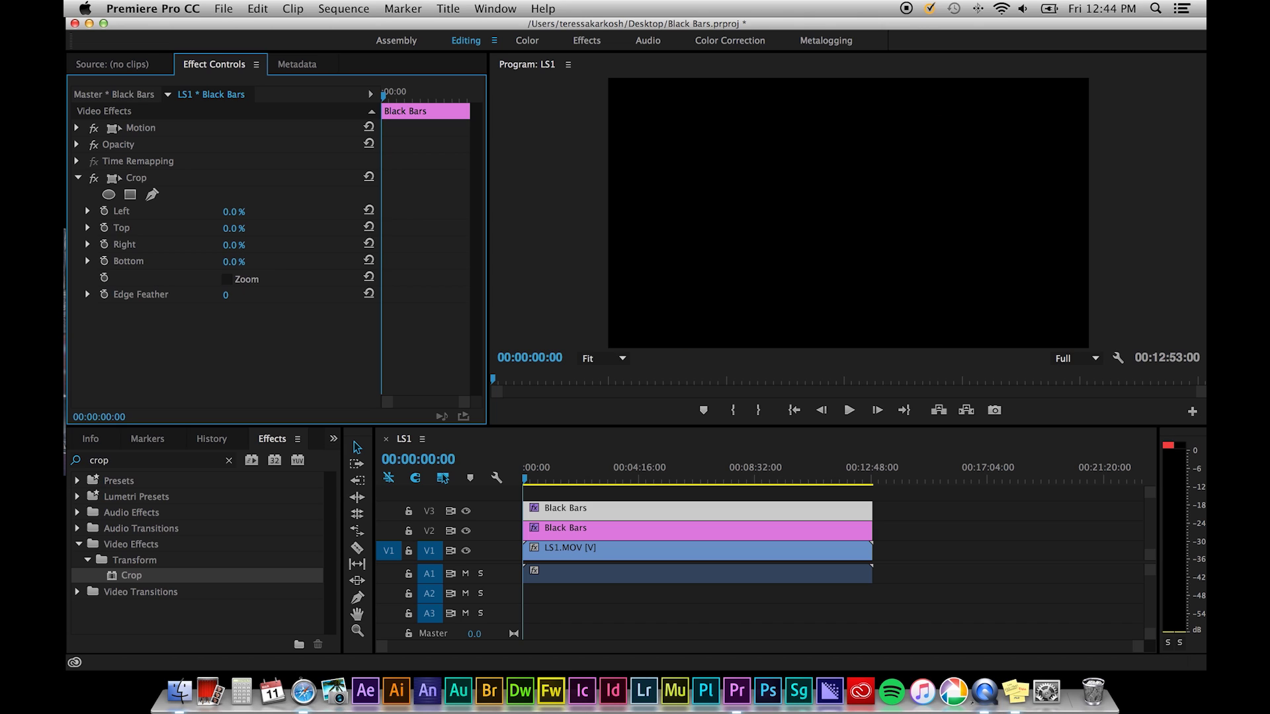
{"action": "left_click", "coordinate": [242, 233]}
{"action": "type", "text": "90"}
{"action": "key", "text": "Return"}
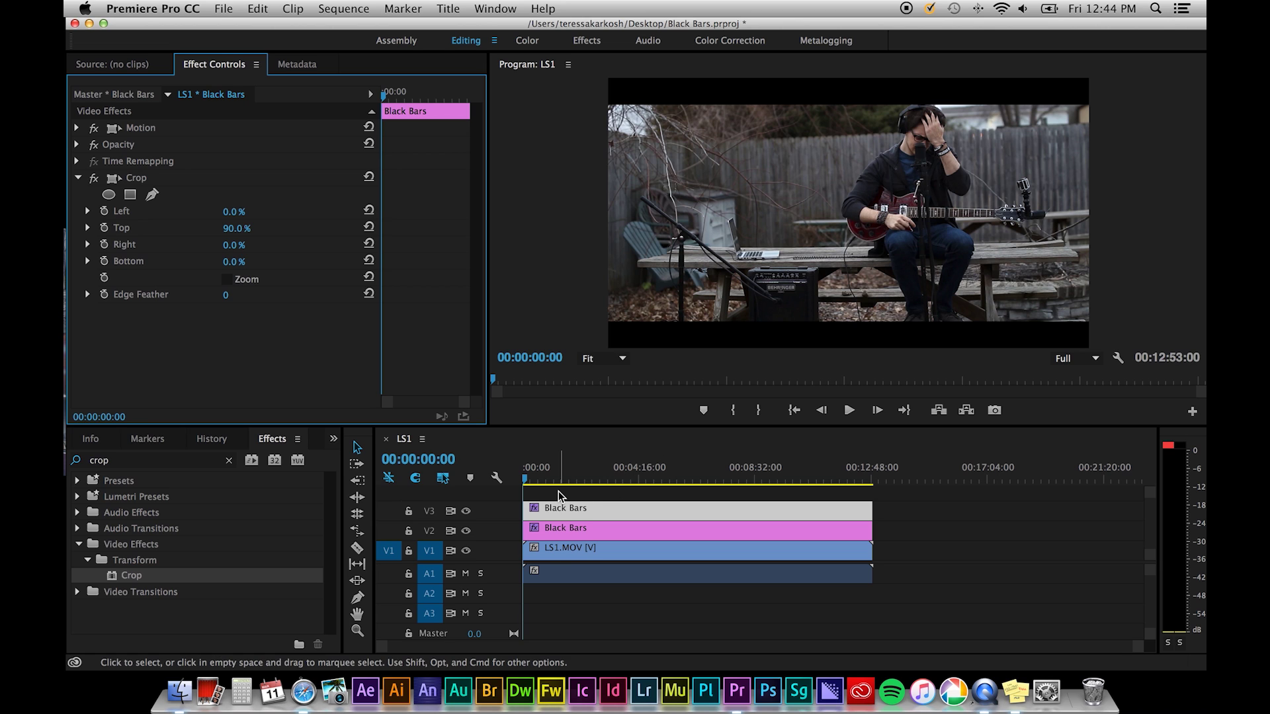
{"action": "left_click", "coordinate": [592, 477]}
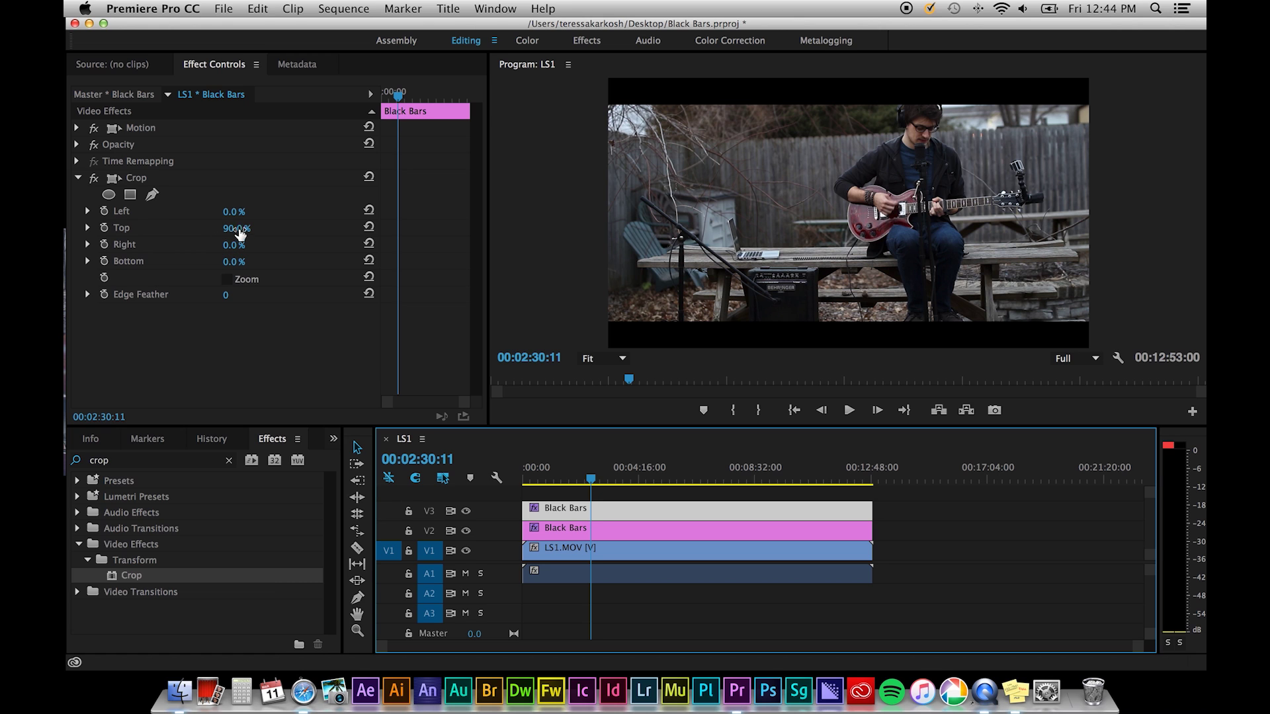
{"action": "mouse_move", "coordinate": [239, 233]}
{"action": "left_mouse_down"}
{"action": "mouse_move", "coordinate": [226, 233]}
{"action": "mouse_move", "coordinate": [240, 233]}
{"action": "left_mouse_up"}
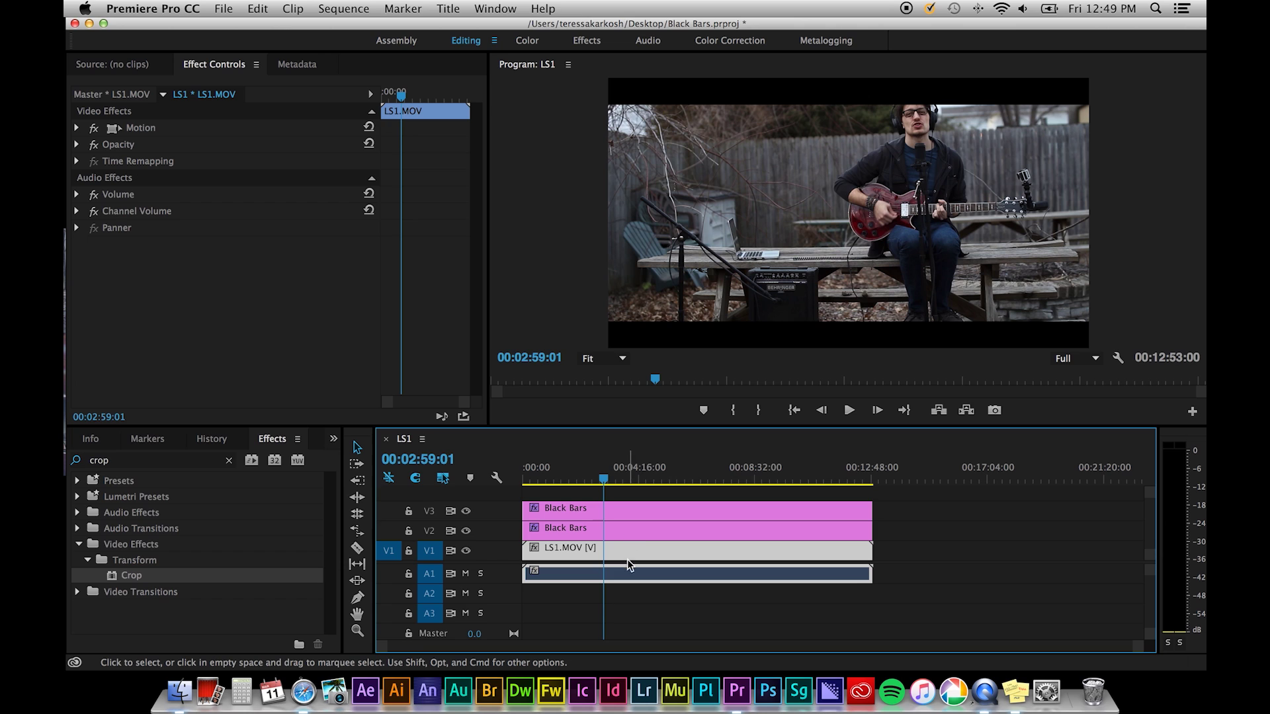
Set LS1.MOV's Motion Position to 960, 598 and play back to check framing
{"action": "left_click", "coordinate": [78, 128]}
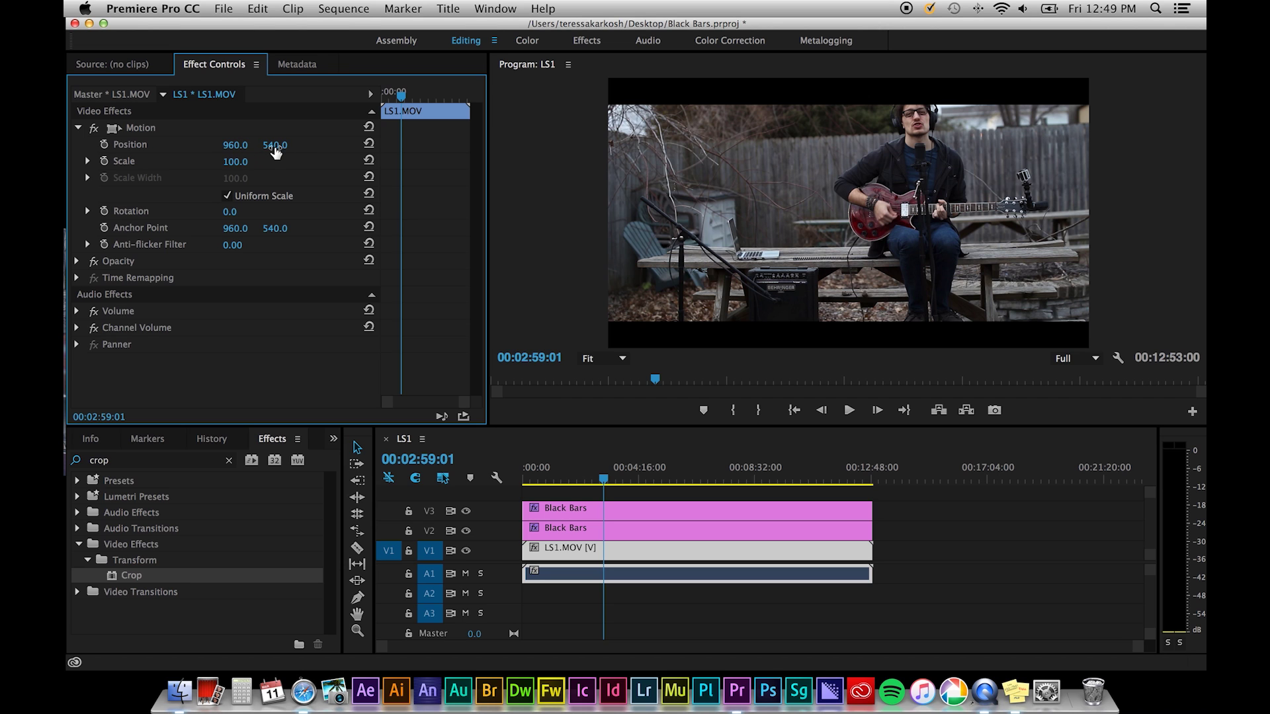
{"action": "mouse_move", "coordinate": [239, 145]}
{"action": "left_mouse_down"}
{"action": "mouse_move", "coordinate": [336, 145]}
{"action": "mouse_move", "coordinate": [242, 145]}
{"action": "left_mouse_up"}
{"action": "mouse_move", "coordinate": [276, 151]}
{"action": "left_mouse_down"}
{"action": "mouse_move", "coordinate": [304, 151]}
{"action": "mouse_move", "coordinate": [280, 147]}
{"action": "left_mouse_up"}
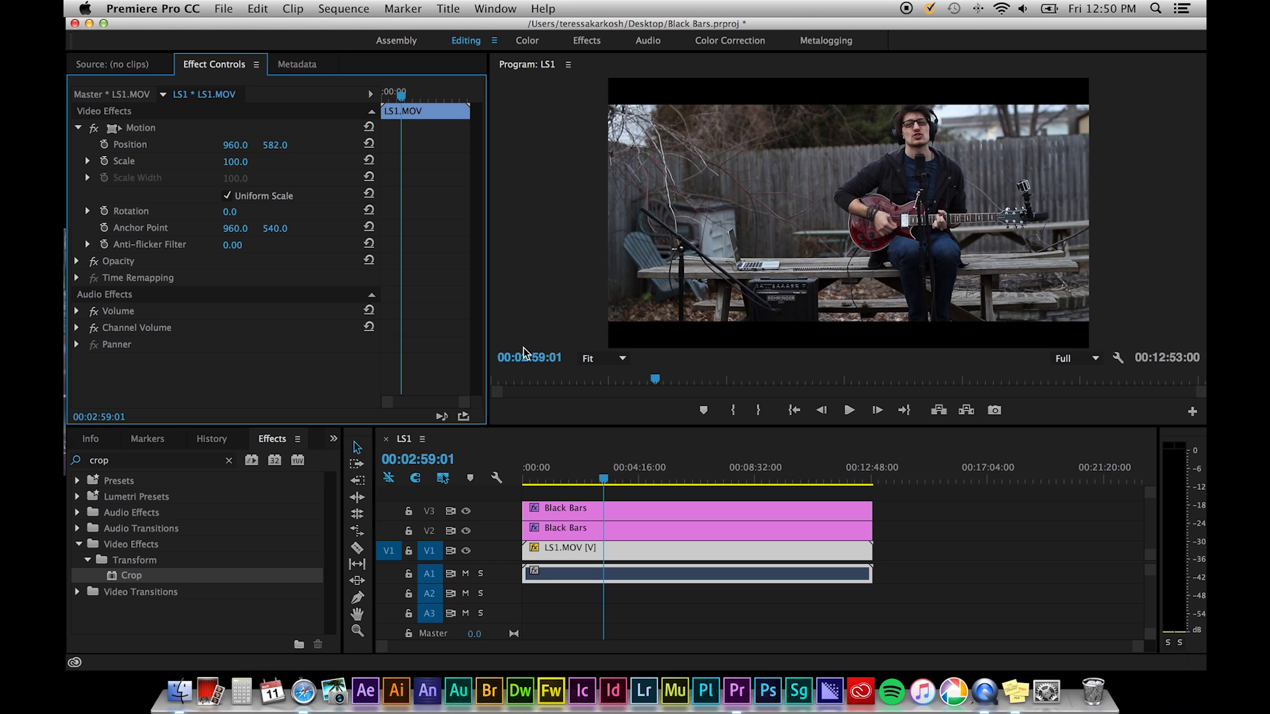
{"action": "key", "text": "space"}
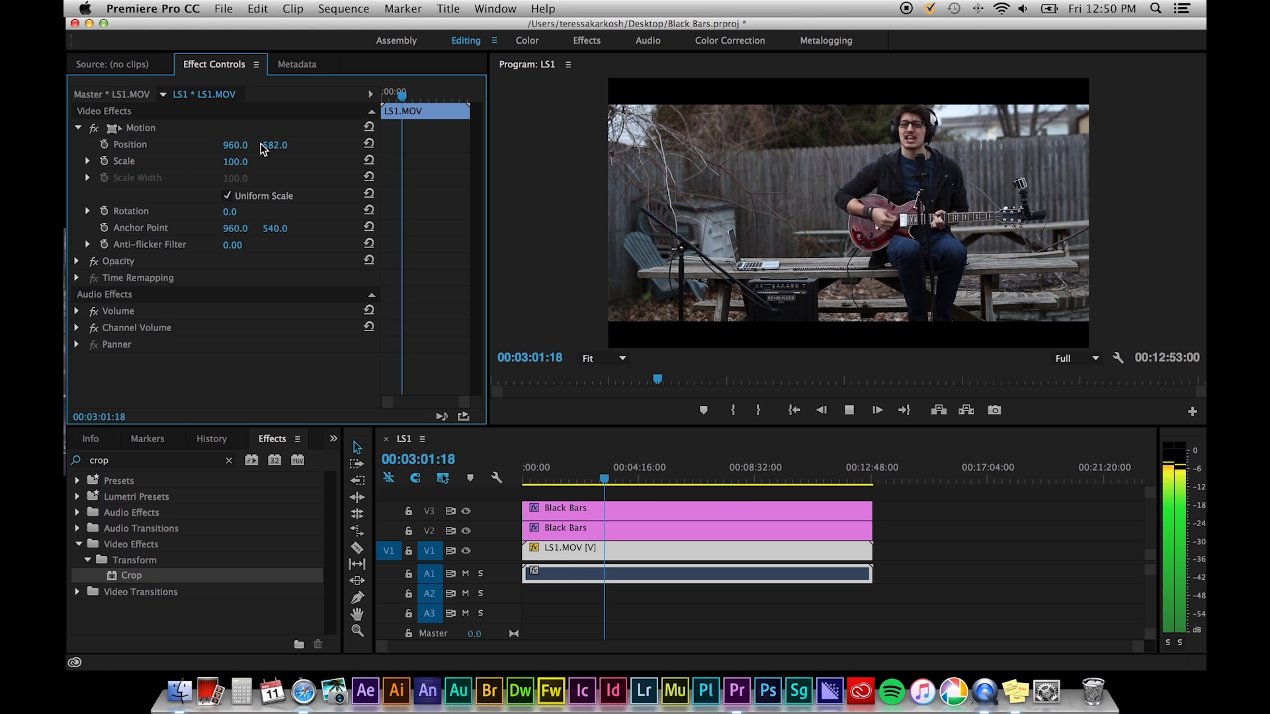
{"action": "left_click_drag", "start_coordinate": [275, 145], "coordinate": [303, 144]}
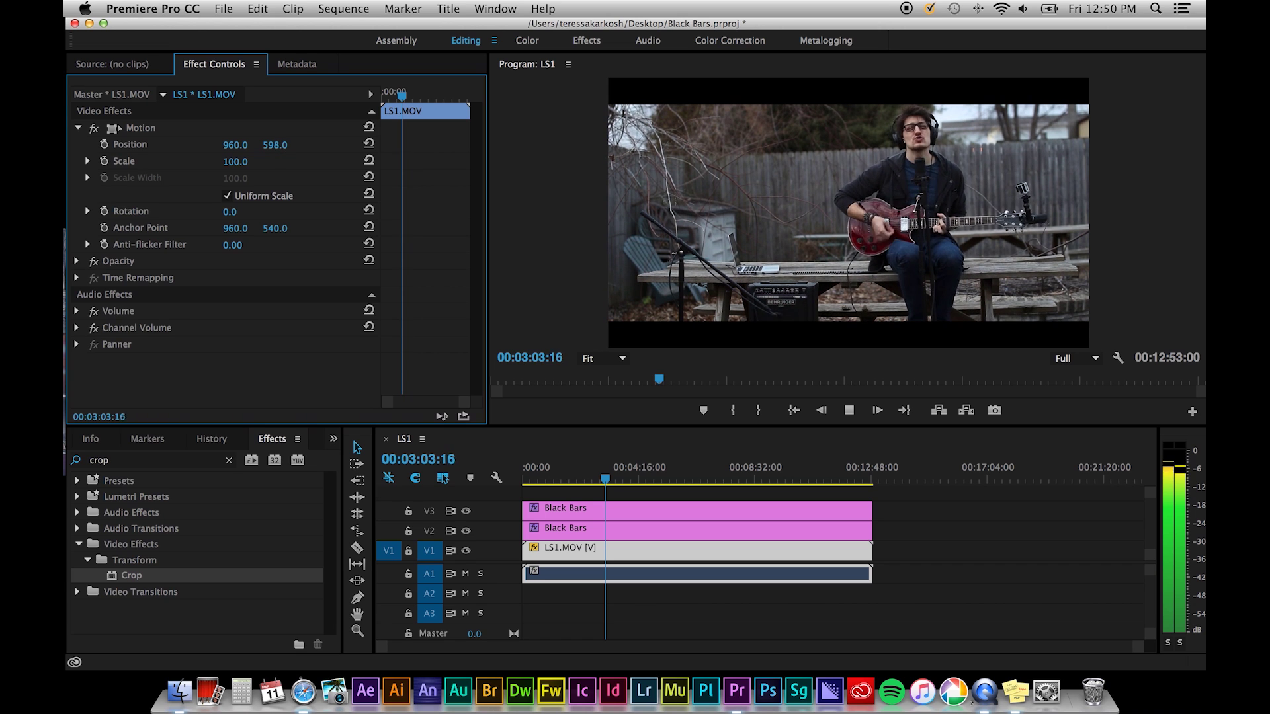
{"action": "key", "text": "space"}
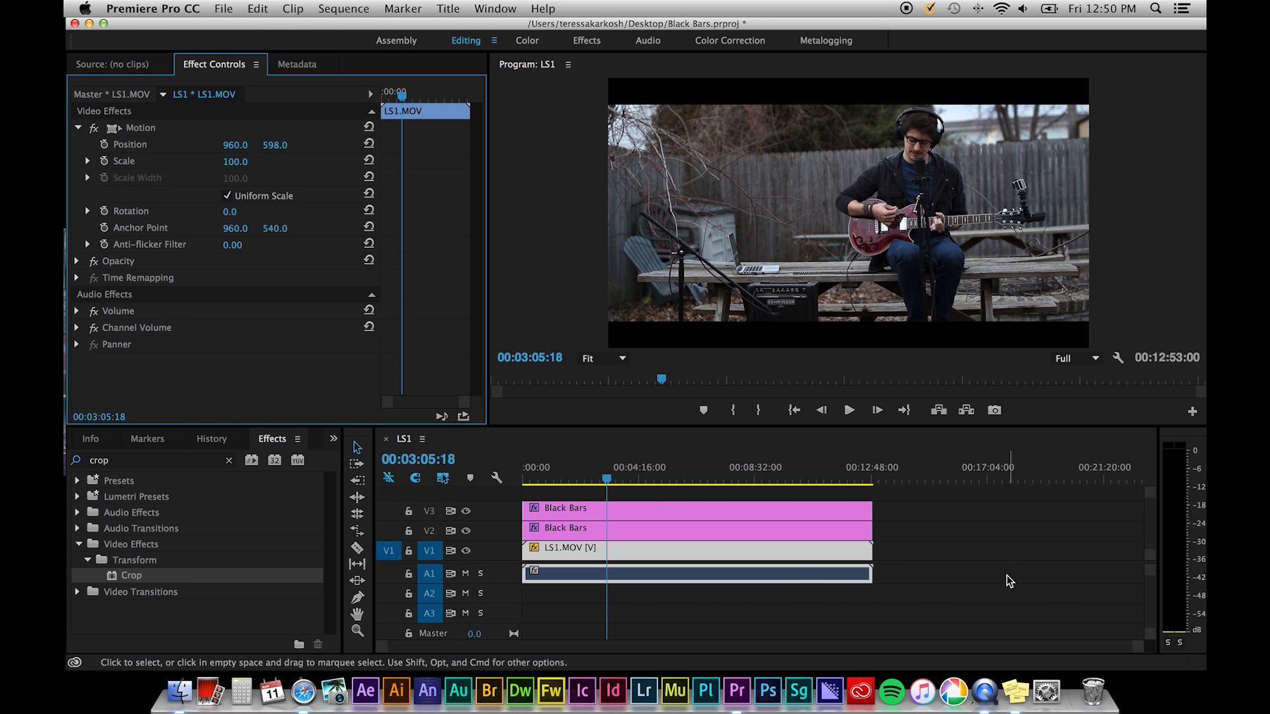
{"action": "left_click", "coordinate": [987, 532]}
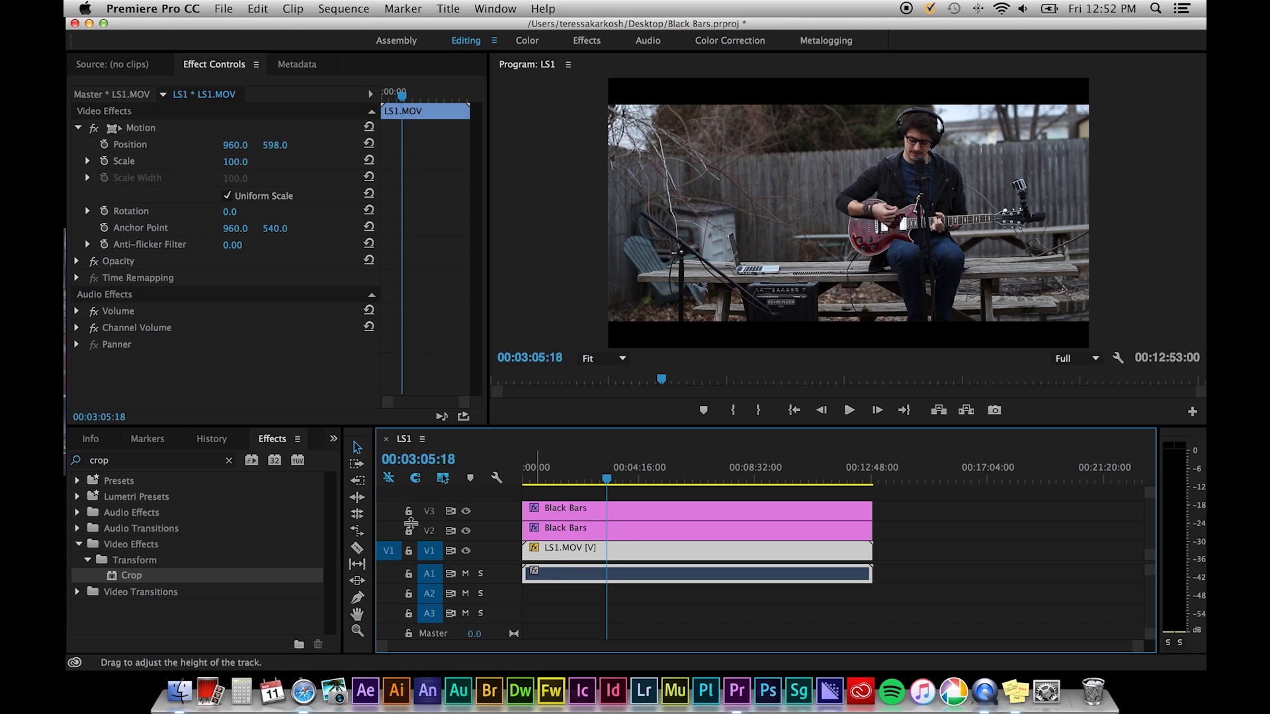
Lock tracks V3 and V2 holding the Black Bars mattes, then deselect the footage
{"action": "left_click", "coordinate": [409, 512]}
{"action": "left_click", "coordinate": [409, 531]}
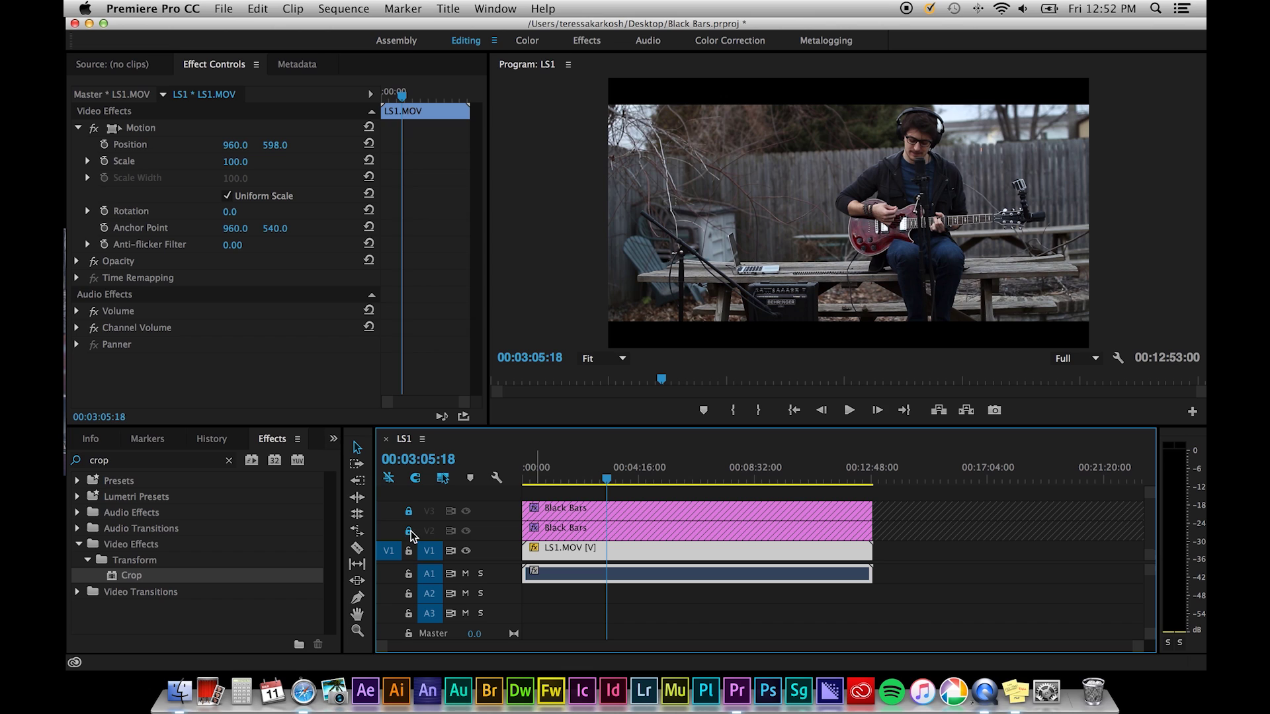
{"action": "left_click", "coordinate": [646, 532]}
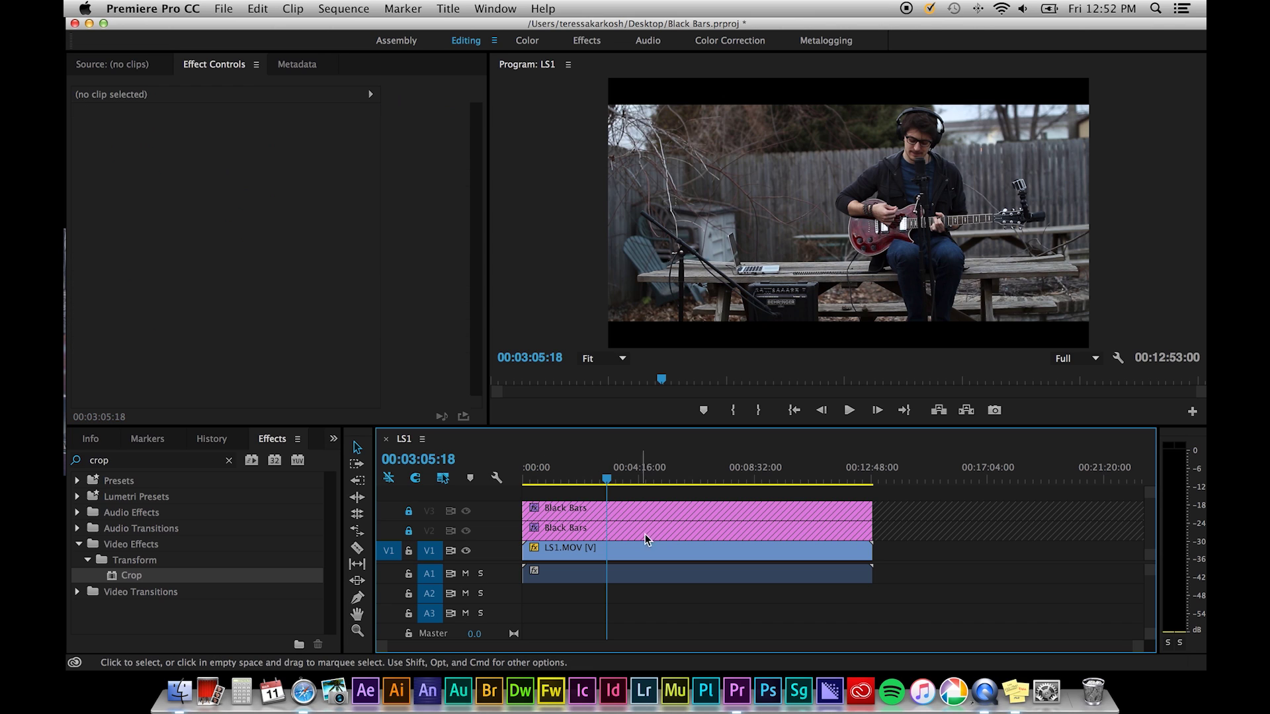